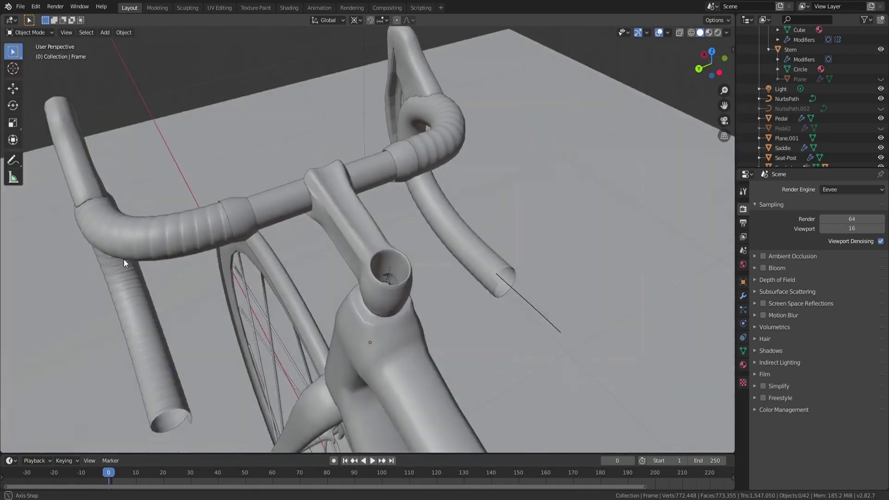
scroll(106, 272, up, 3)
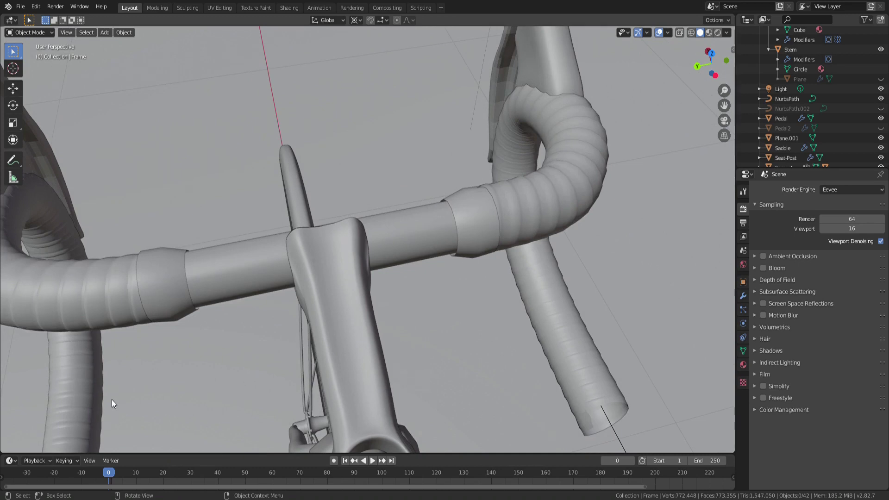
scroll(112, 399, down, 5)
Orbit around the finished bike model with its wrapped handlebars to inspect it.
mouse_move(91, 350)
middle_down()
mouse_move(92, 263)
mouse_move(1, 321)
middle_up()
scroll(92, 263, up, 5)
scroll(92, 263, down, 3)
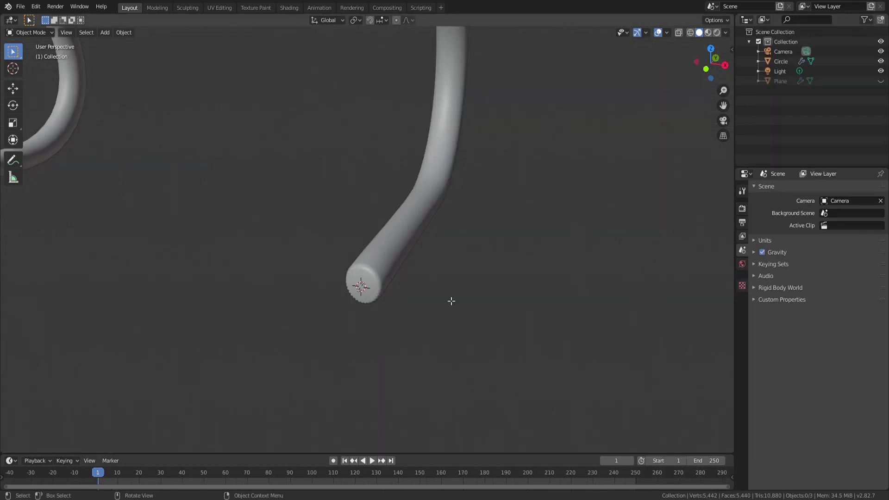
Add a plane at the bar end and raise it along Z in Edit Mode.
key(shift+a)
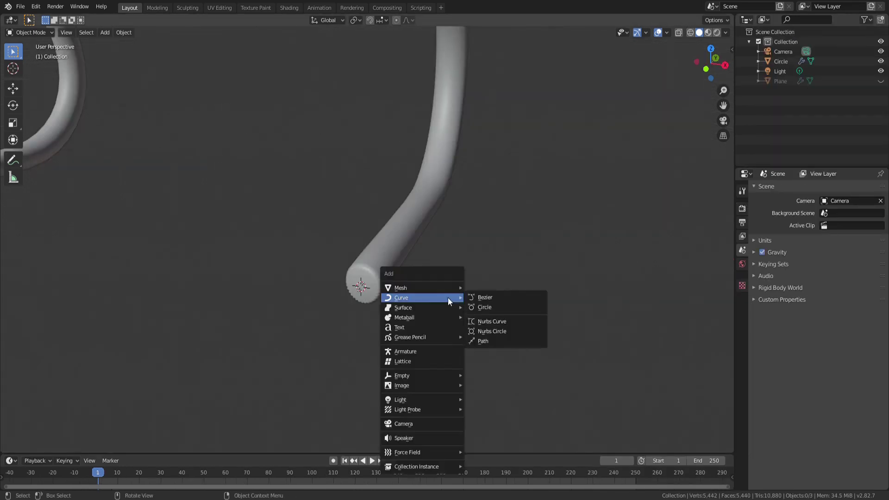
mouse_move(402, 288)
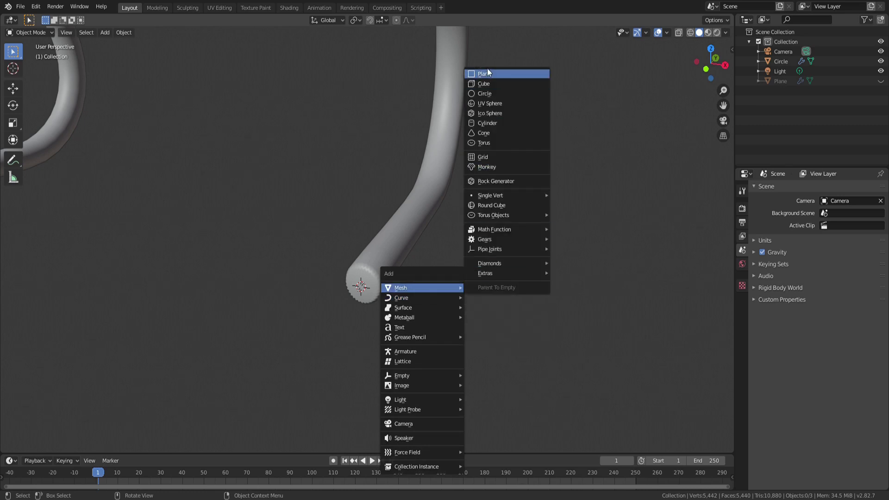
click(490, 73)
key(Tab)
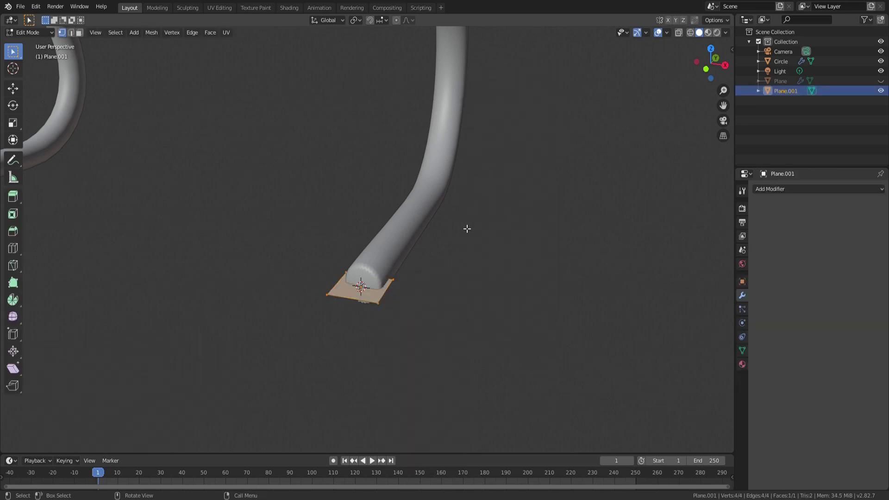
key(g)
key(z)
click(467, 210)
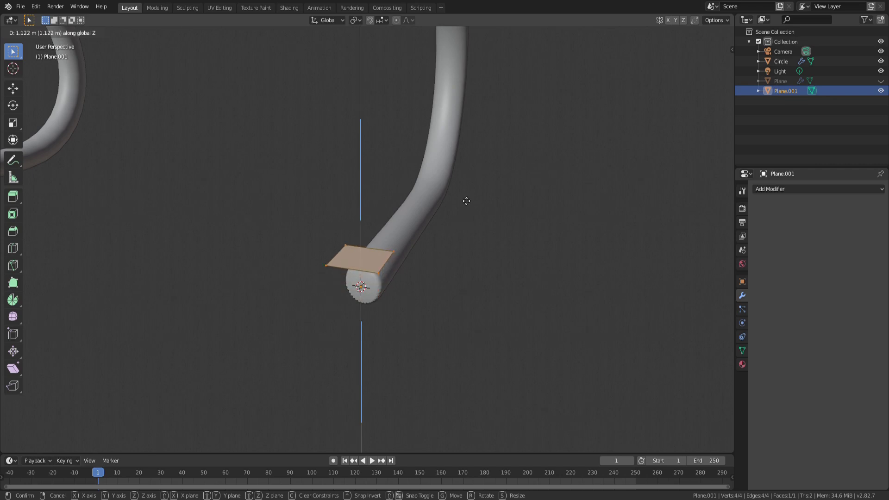
scroll(467, 210, up, 6)
Delete two of the plane's vertices to leave a single edge, back in Object Mode.
click(472, 269)
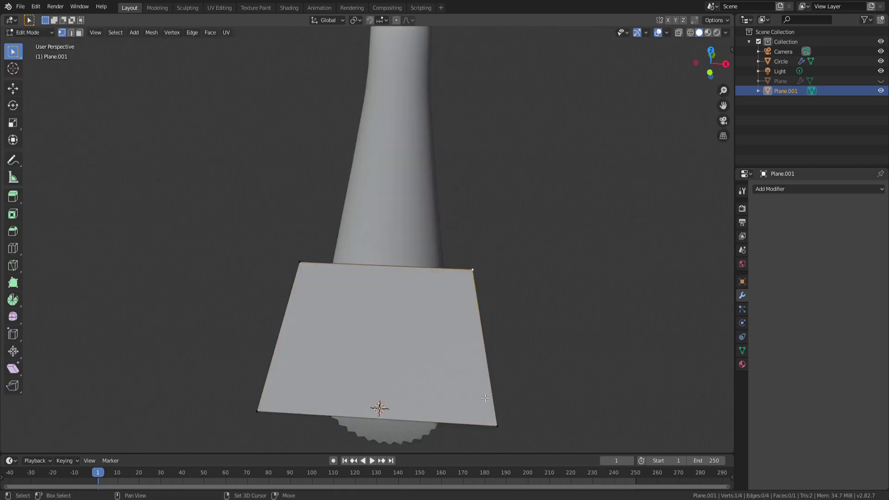
shift+click(494, 438)
key(x)
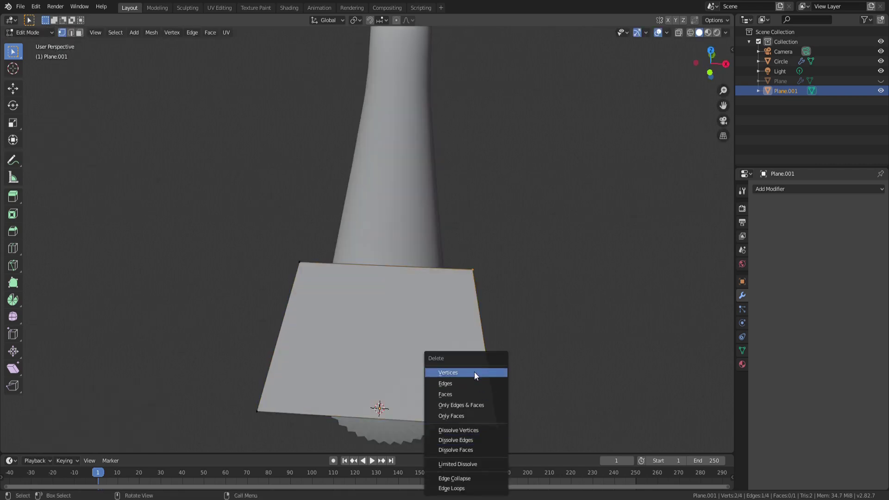
click(475, 372)
key(Tab)
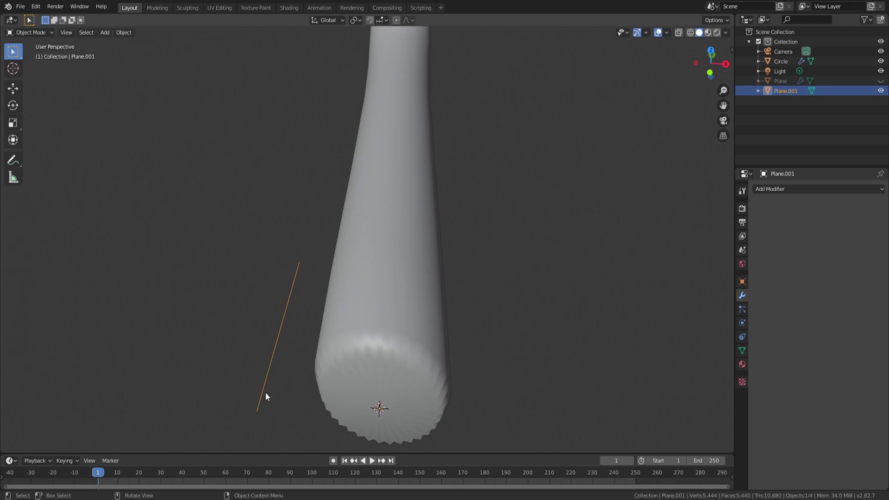
Add a Screw modifier to the edge, spinning it around the Y axis.
click(782, 189)
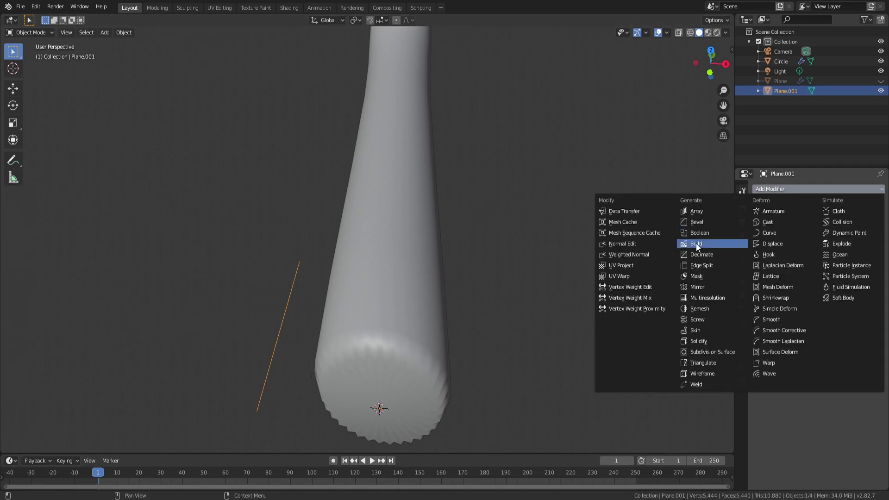
click(703, 322)
click(796, 232)
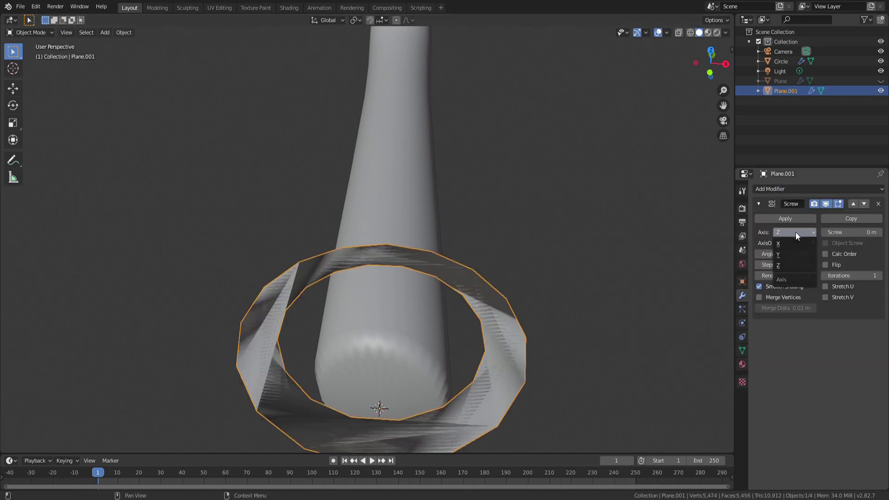
click(794, 253)
mouse_move(629, 272)
middle_down()
mouse_move(606, 143)
mouse_move(550, 110)
middle_up()
scroll(606, 148, down, 3)
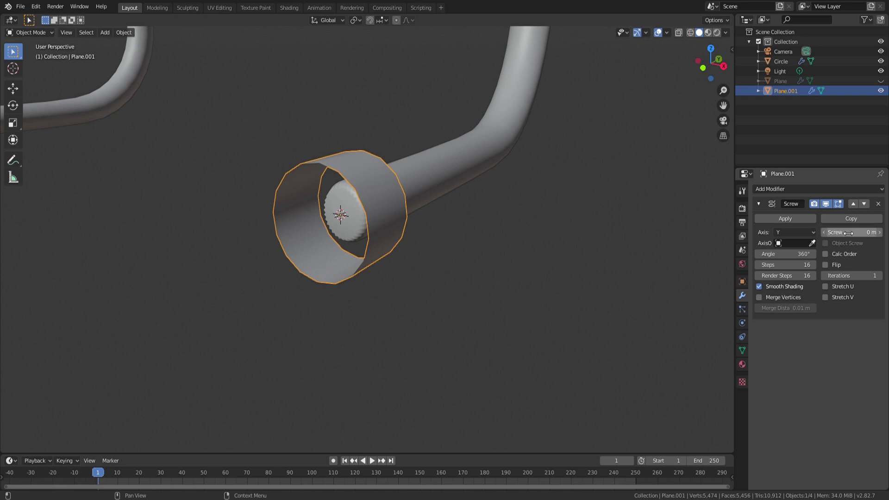
Set the screw offset to 1 m and 30 iterations, then delete the test spiral.
mouse_move(851, 232)
mouse_down()
mouse_move(876, 232)
mouse_move(861, 232)
mouse_up()
middle_drag(549, 208, 486, 250)
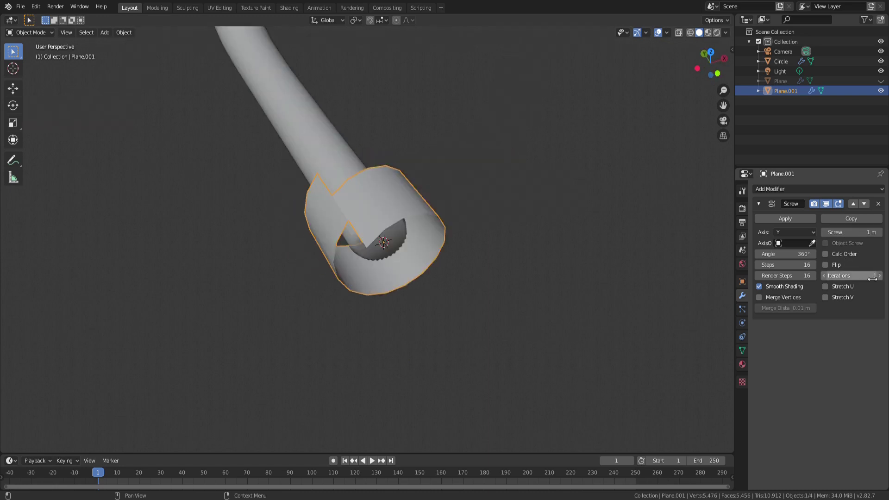
click(873, 277)
text(30)
key(Return)
mouse_move(541, 246)
middle_down()
mouse_move(494, 212)
mouse_move(467, 210)
middle_up()
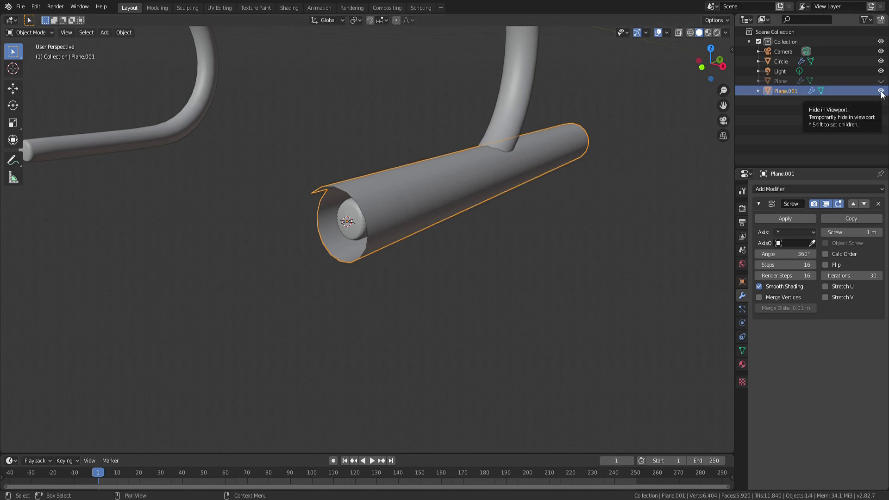
key(Delete)
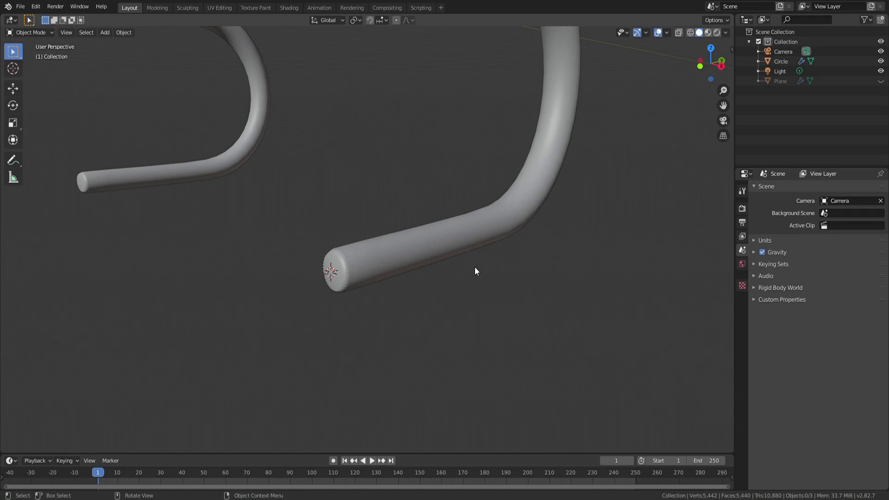
Add a NURBS path at the bar end, rotate it 90° about Z, and view from the right.
key(shift+a)
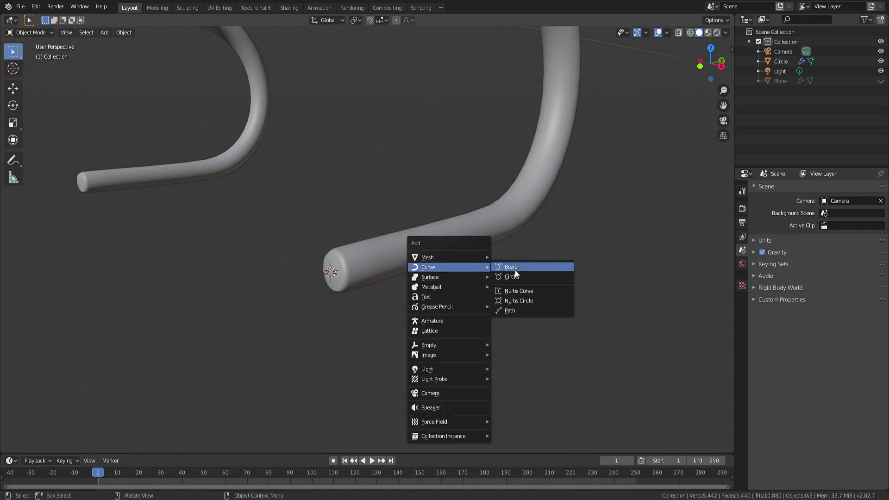
click(531, 312)
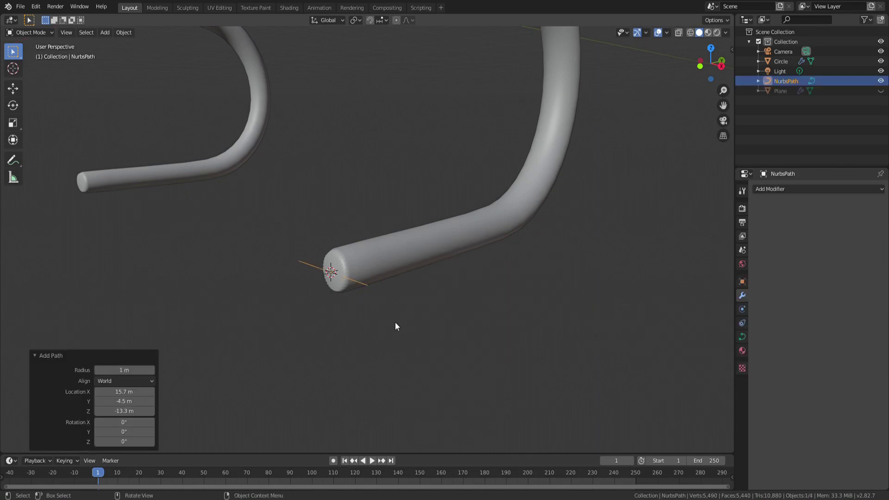
text(rz90)
key(Return)
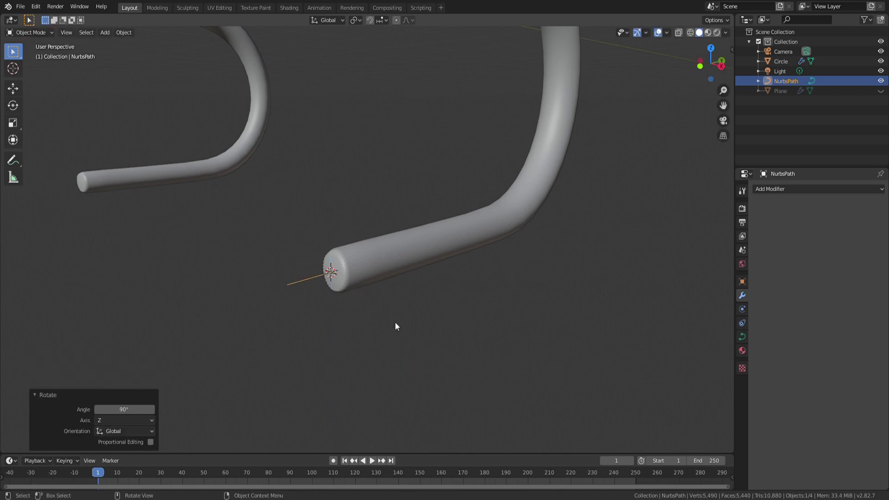
middle_drag(395, 327, 362, 304)
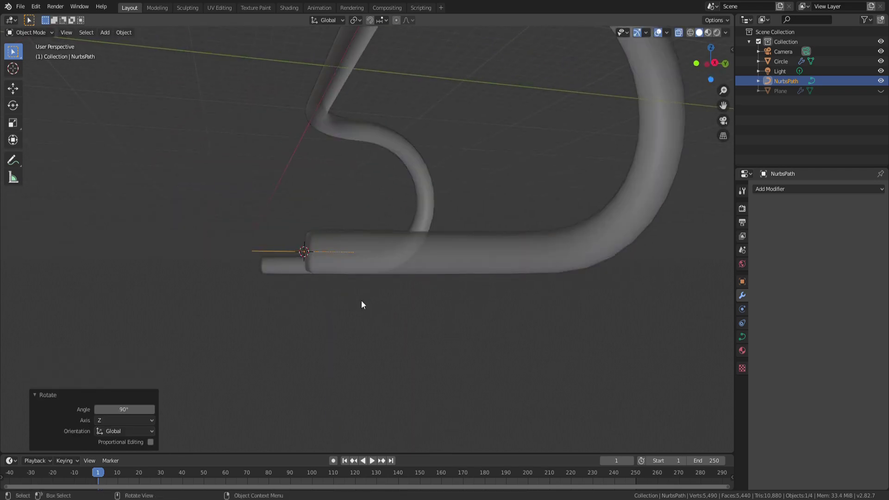
key(KP_3)
scroll(296, 280, up, 2)
Select the path's right end point and extrude two new points along the straight tube.
key(Tab)
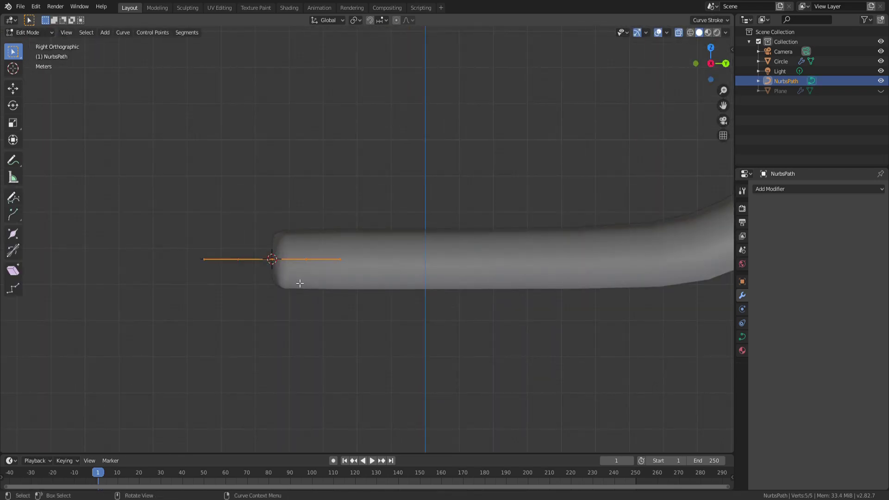
scroll(301, 269, down, 1)
click(346, 256)
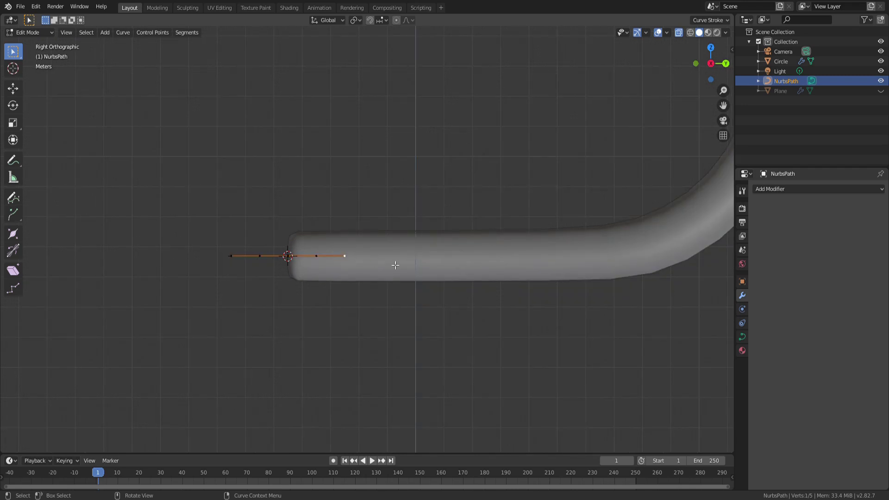
scroll(395, 265, down, 2)
scroll(408, 278, down, 2)
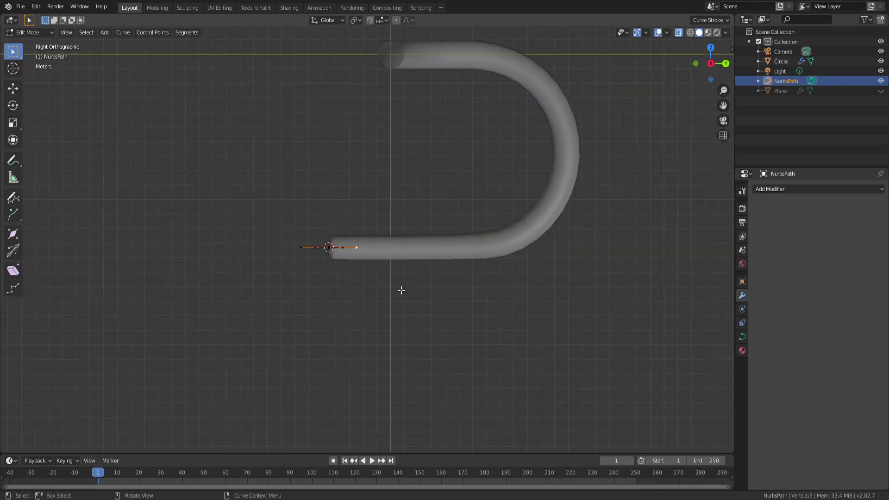
key(e)
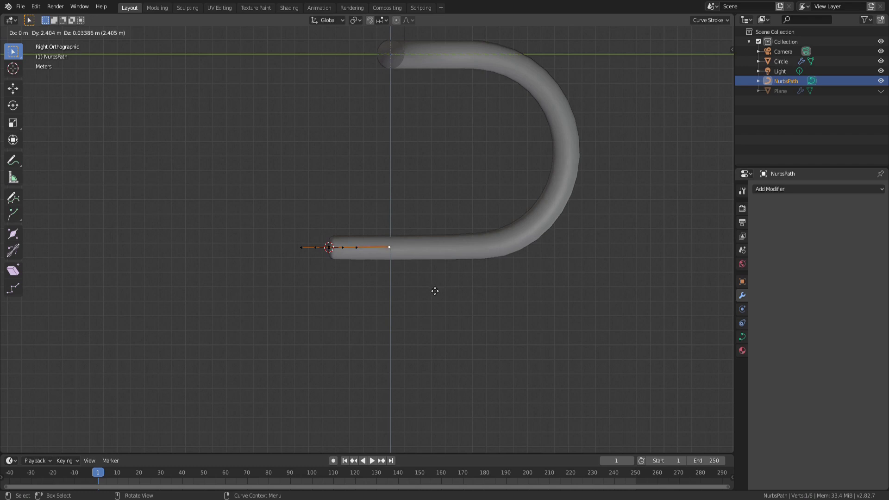
click(436, 291)
key(e)
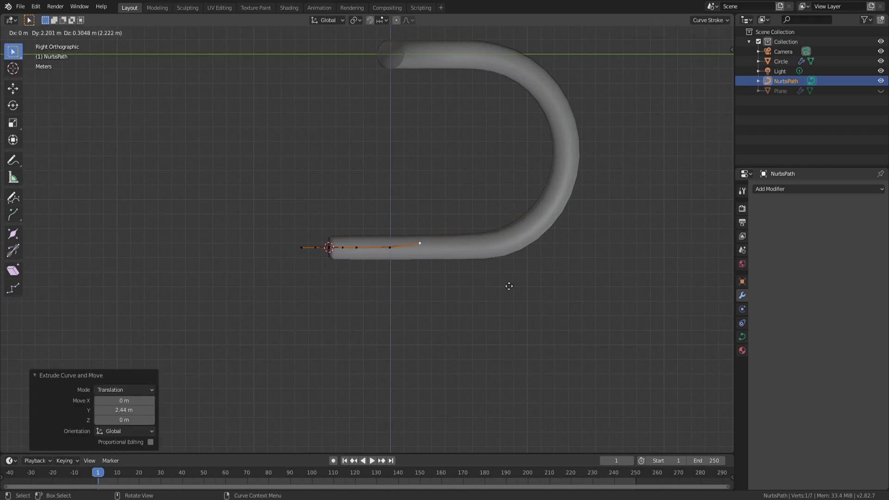
click(572, 290)
Extrude four more points through the tube's bend up to its top end.
key(e)
click(612, 109)
key(e)
click(582, 97)
key(e)
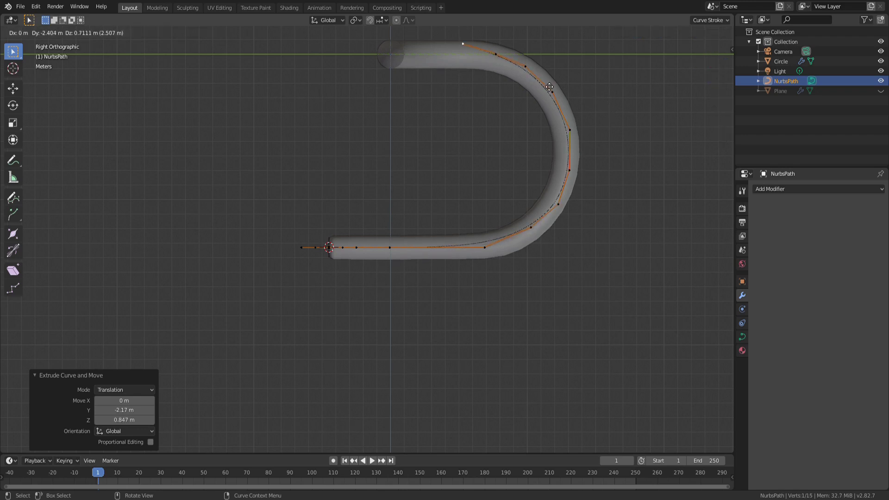
click(545, 92)
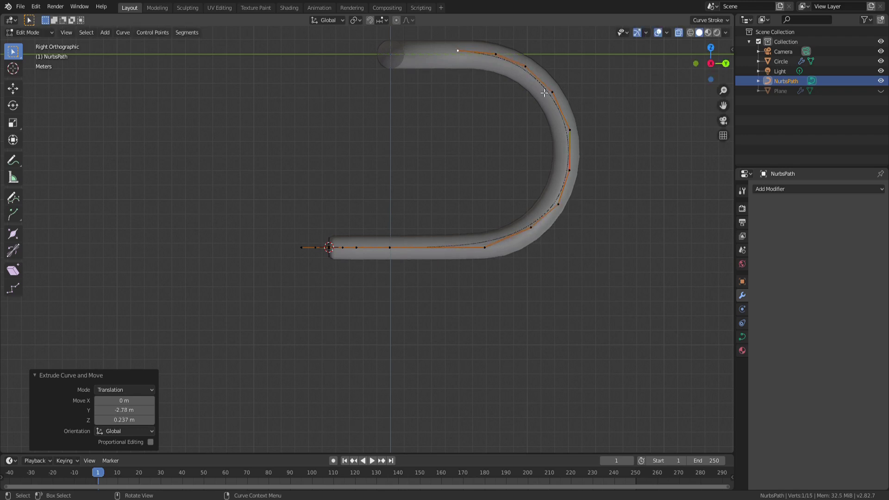
key(e)
click(519, 97)
key(KP_7)
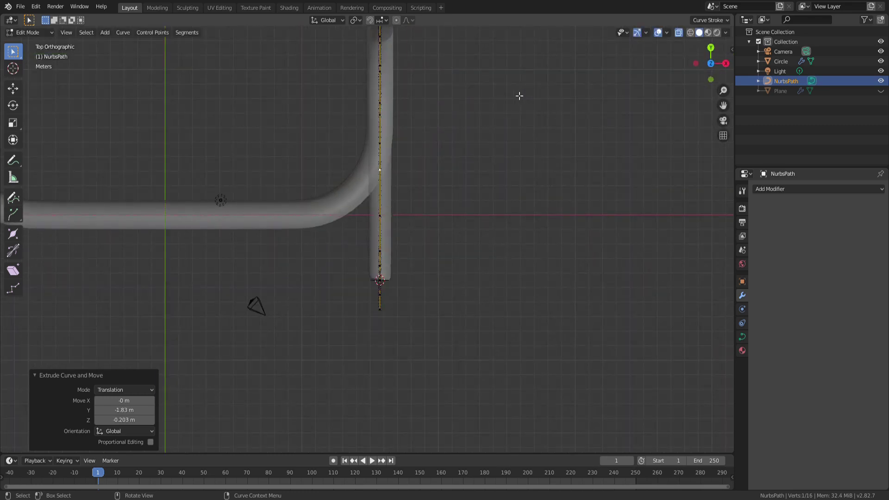
Extrude four more path points through the corner and along the straight horizontal section.
key(e)
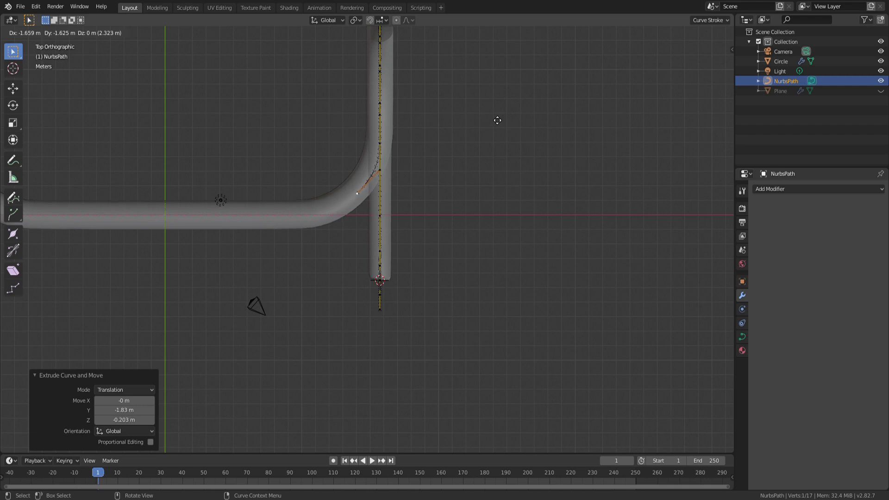
click(498, 118)
key(e)
click(465, 136)
key(e)
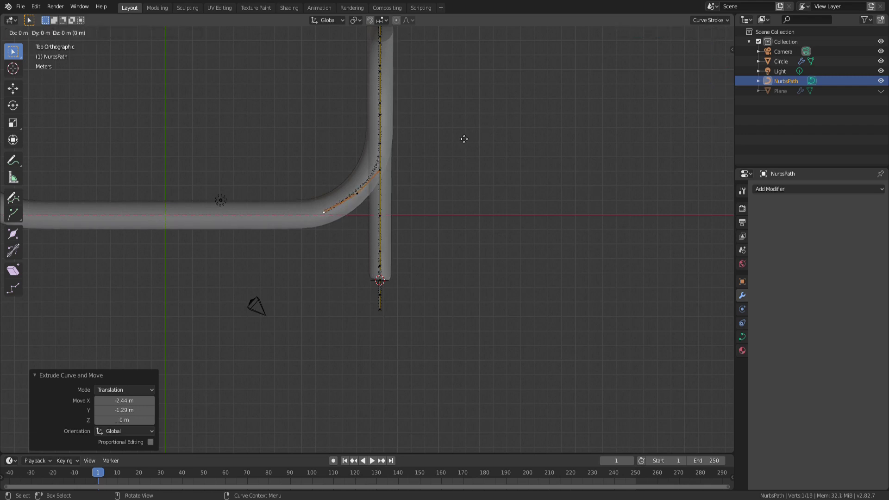
click(420, 144)
key(e)
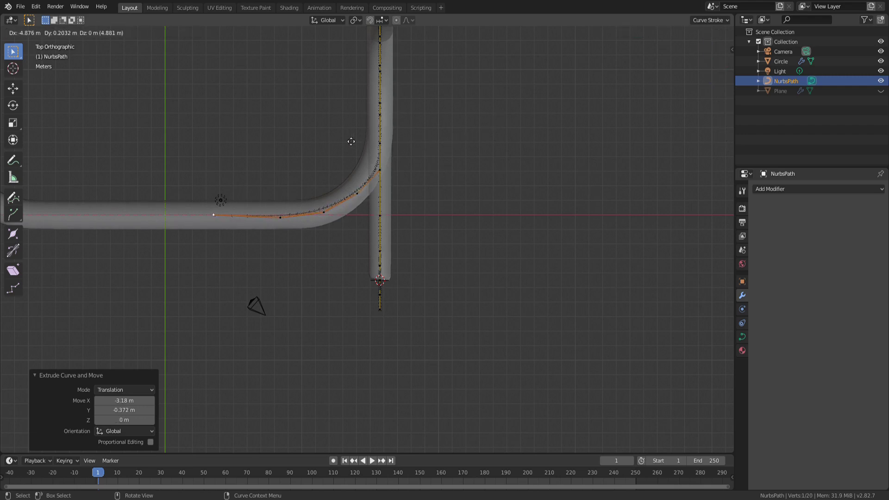
click(314, 143)
middle_drag(660, 209, 549, 263)
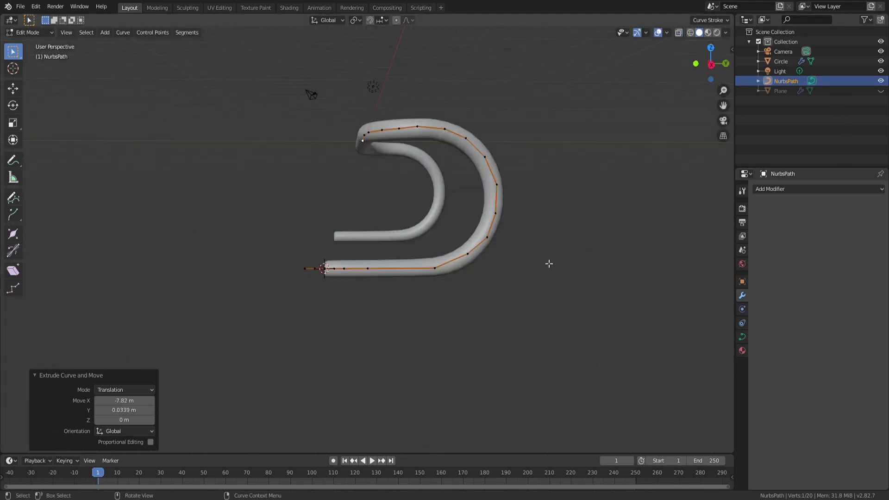
Unhide the Plane wrap in the Outliner and select it in Object Mode.
click(881, 91)
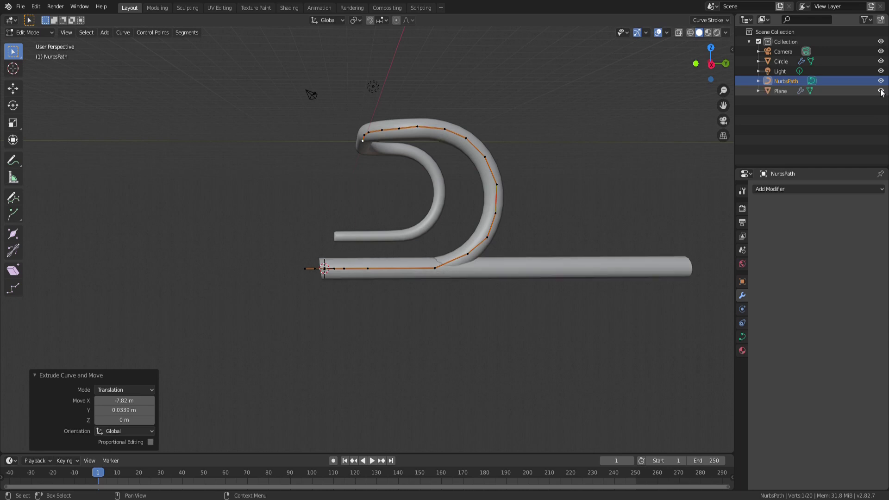
key(Tab)
click(583, 268)
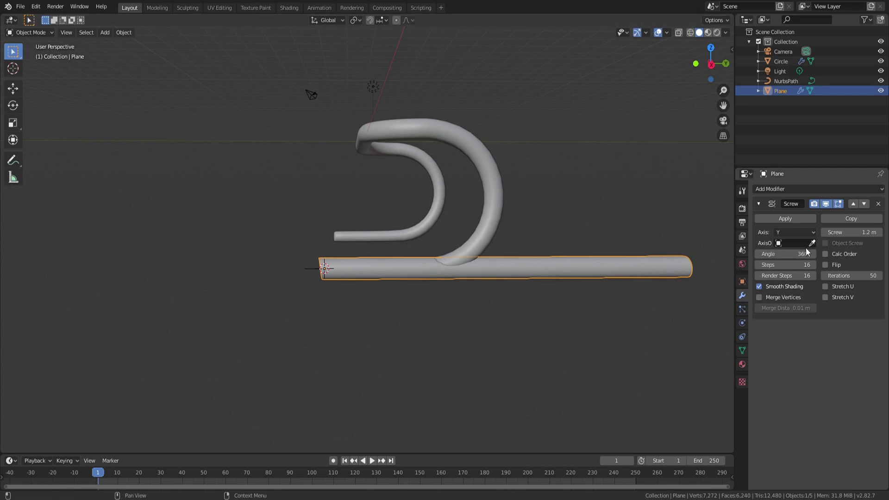
click(844, 191)
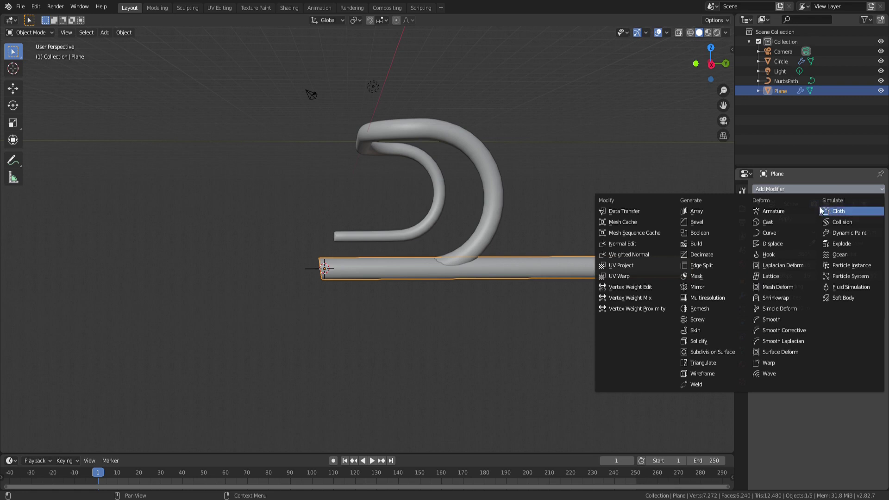
Add a Curve deform modifier to the wrap, with NurbsPath picked as its curve.
click(770, 235)
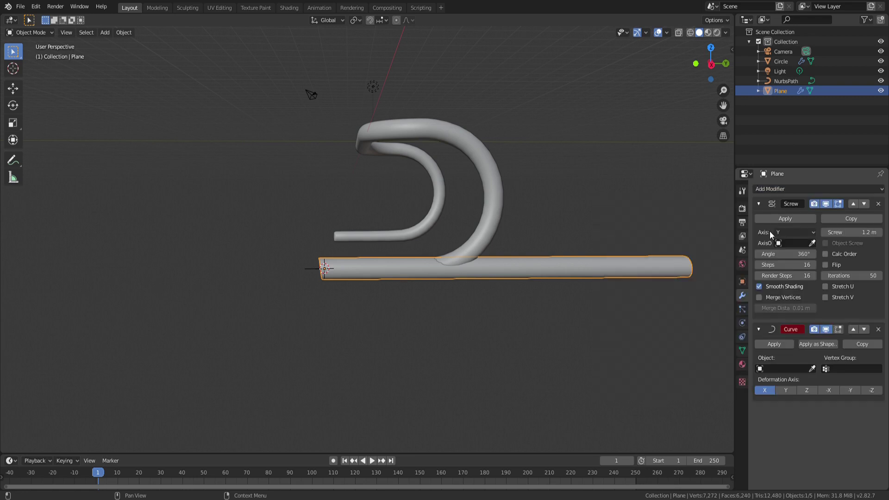
click(813, 368)
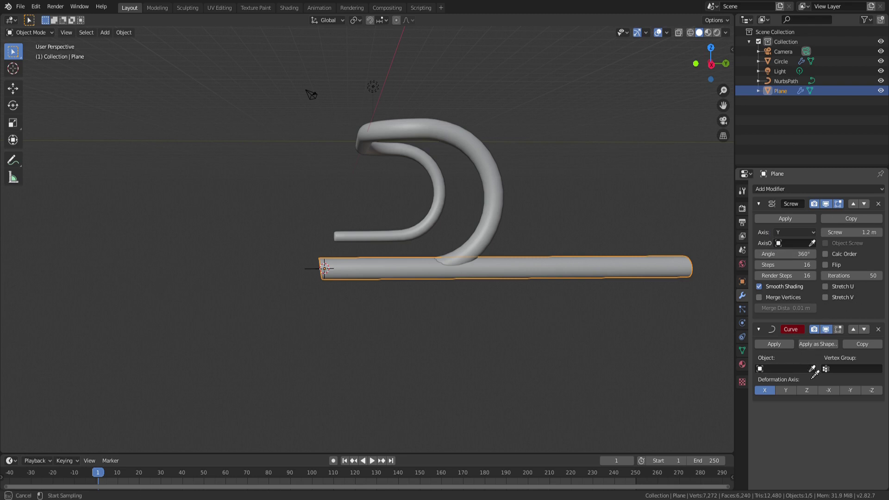
click(320, 272)
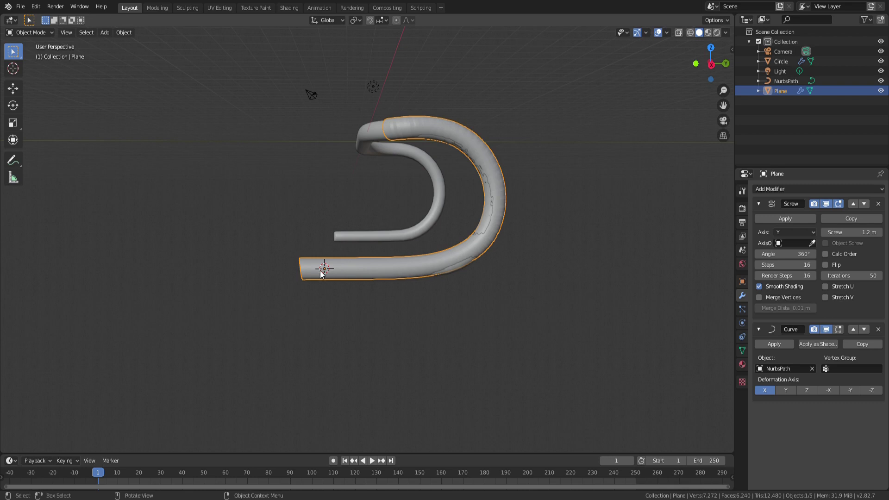
scroll(451, 274, up, 2)
scroll(487, 298, down, 2)
Move the wrapped tube 1.65 m along Y onto the bend and reset its rotation.
key(g)
key(x)
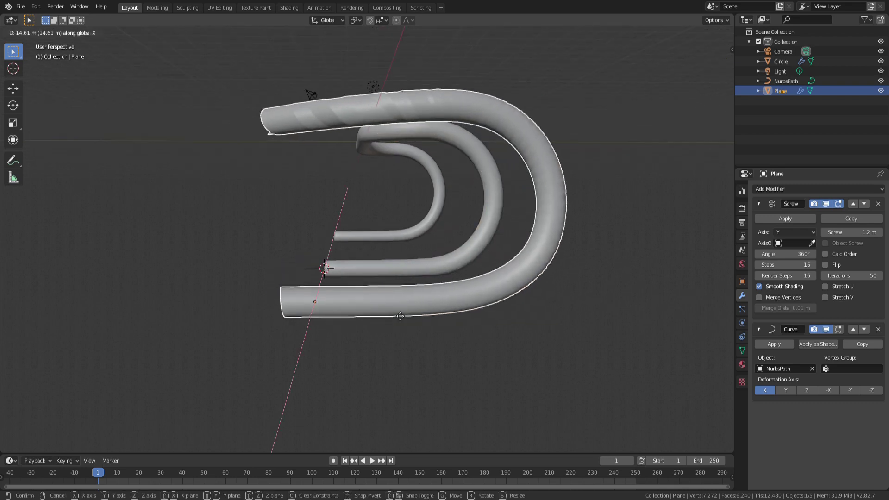
key(y)
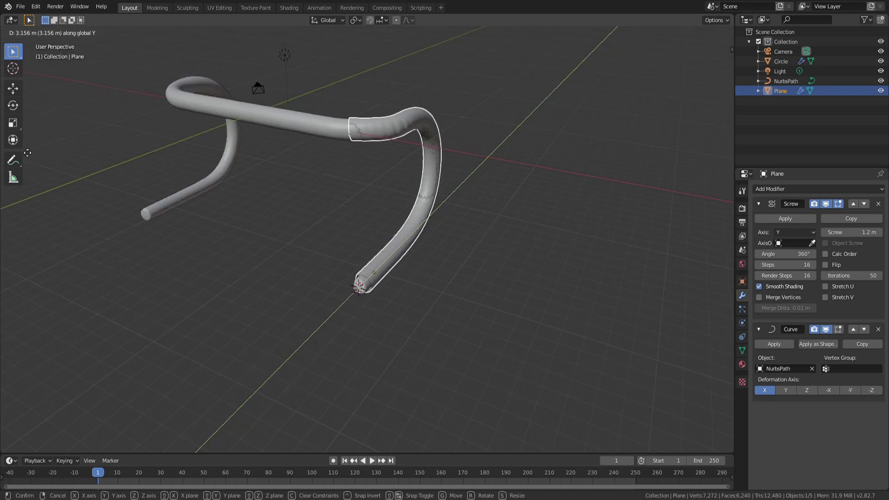
click(21, 155)
middle_drag(21, 157, 502, 214)
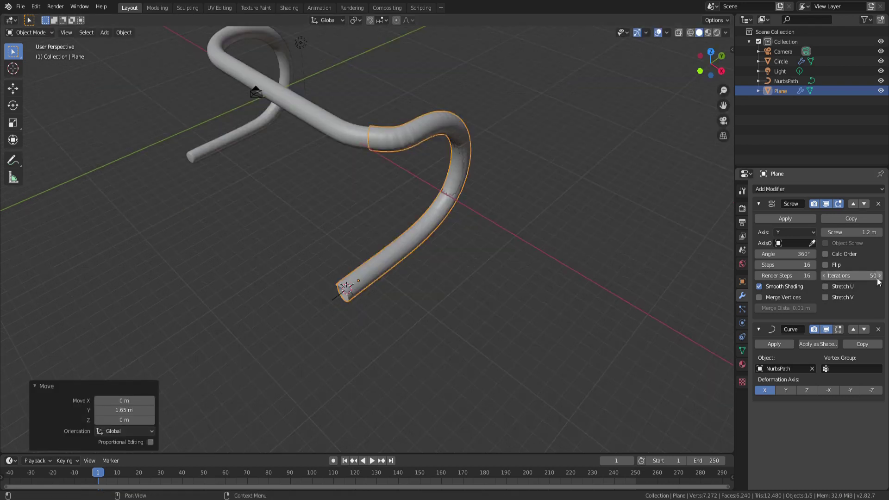
ctrl+scroll(880, 278, up, 2)
ctrl+scroll(880, 279, up, 2)
ctrl+scroll(880, 278, up, 3)
ctrl+scroll(881, 279, up, 3)
ctrl+scroll(881, 278, up, 1)
mouse_move(631, 278)
middle_down()
mouse_move(692, 269)
mouse_move(678, 271)
mouse_move(533, 208)
middle_up()
key(alt+r)
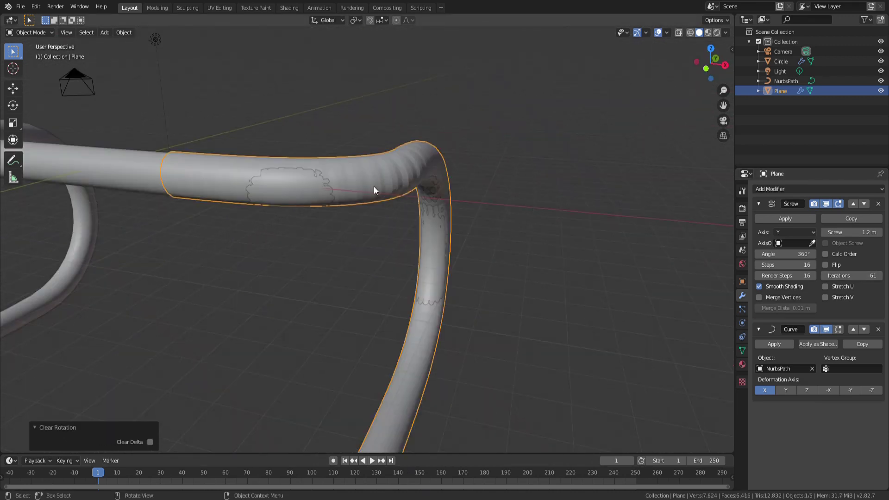
Scale the wrapped tube slightly larger and check its open end.
key(Tab)
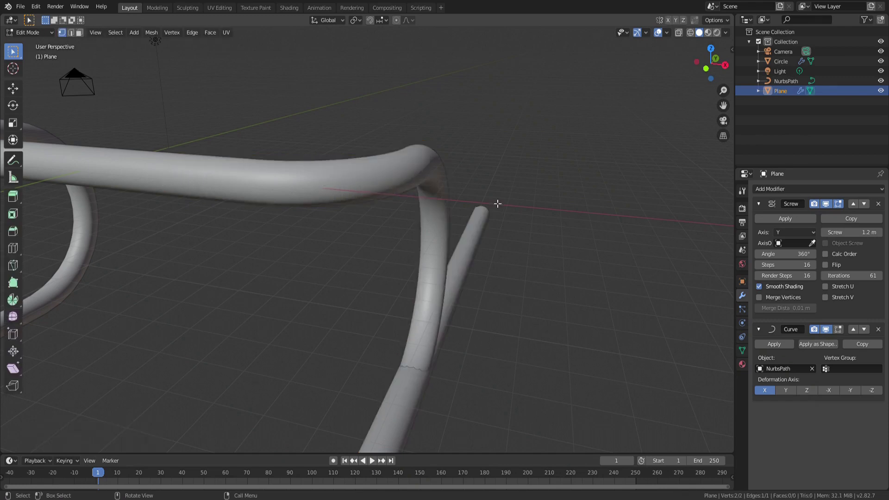
key(Tab)
key(s)
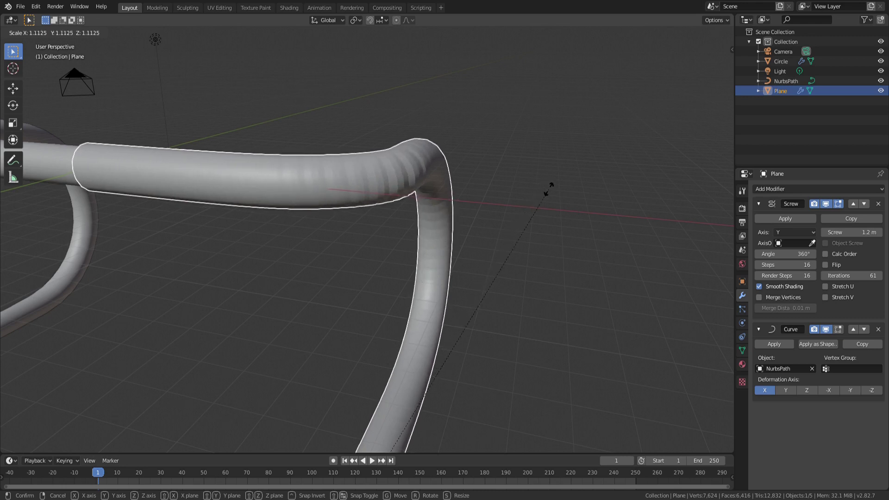
click(549, 189)
mouse_move(550, 181)
middle_down()
mouse_move(562, 119)
mouse_move(370, 181)
mouse_move(311, 184)
mouse_move(345, 234)
mouse_move(389, 233)
middle_up()
key(Tab)
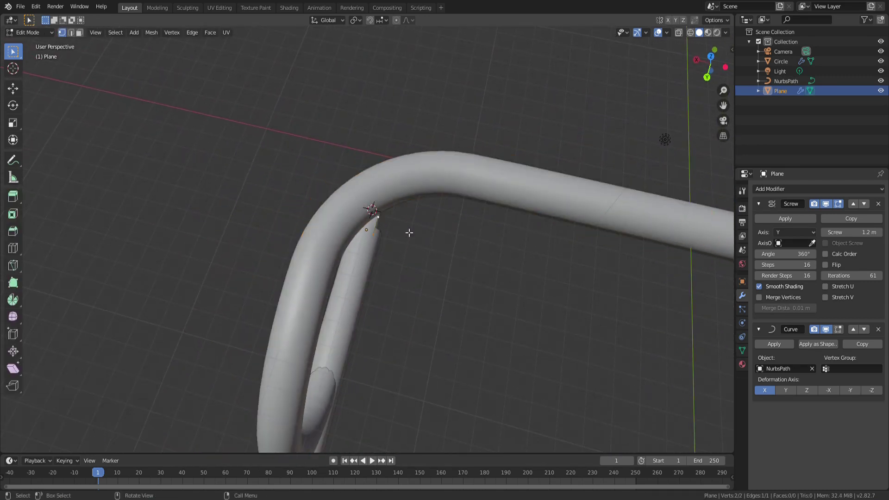
key(Tab)
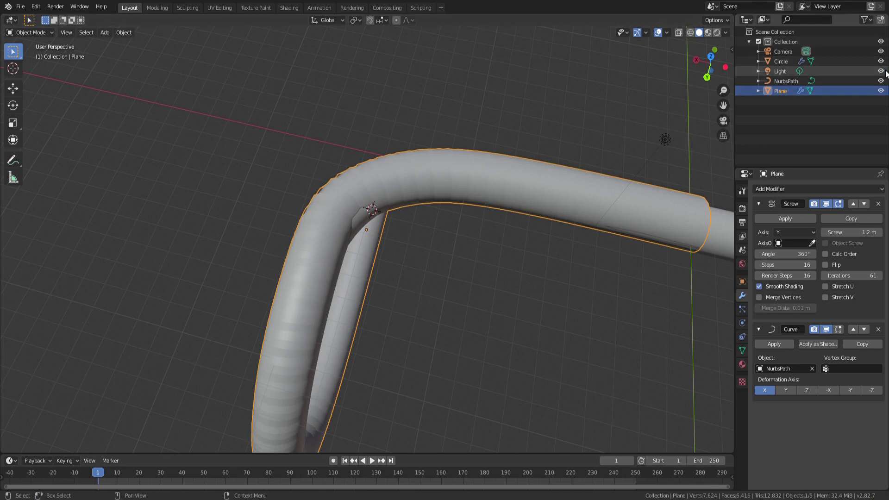
Select NurbsPath and move one of its control points on the handlebar bend.
click(786, 81)
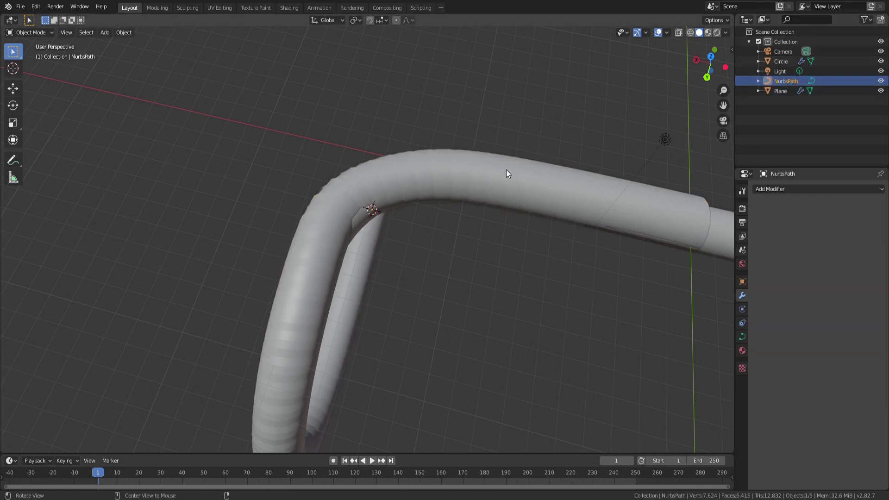
middle_drag(506, 172, 465, 224)
key(Tab)
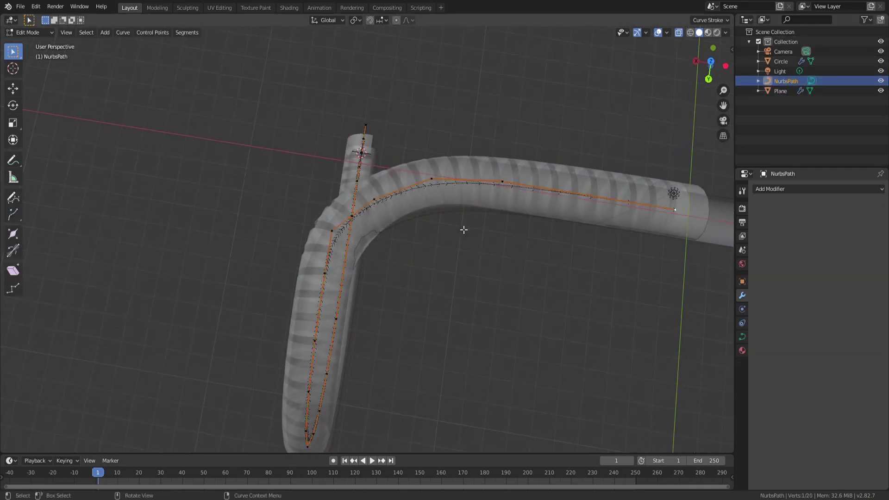
click(337, 234)
key(g)
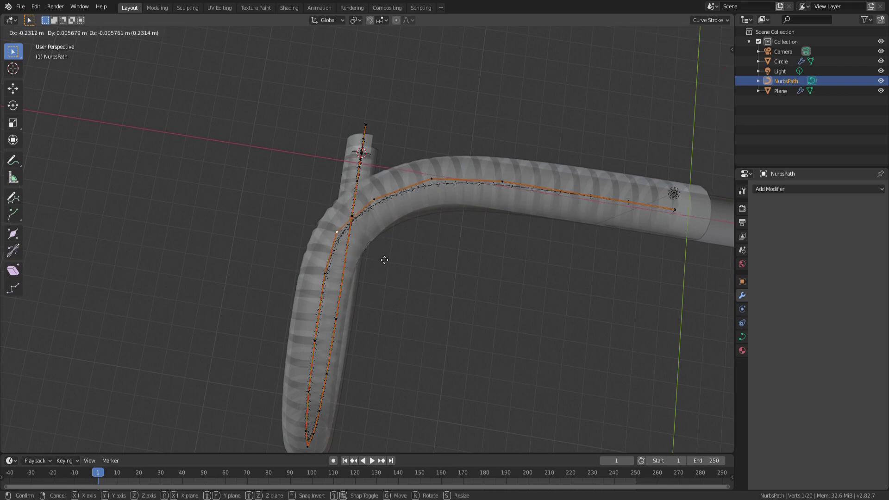
click(387, 261)
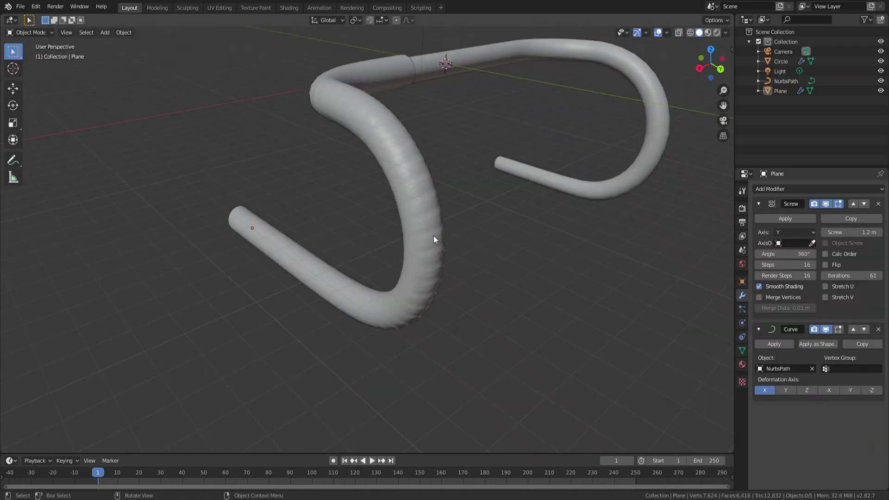
Apply the Screw and Curve modifiers to bake the wrap into the tube mesh.
click(775, 219)
click(775, 220)
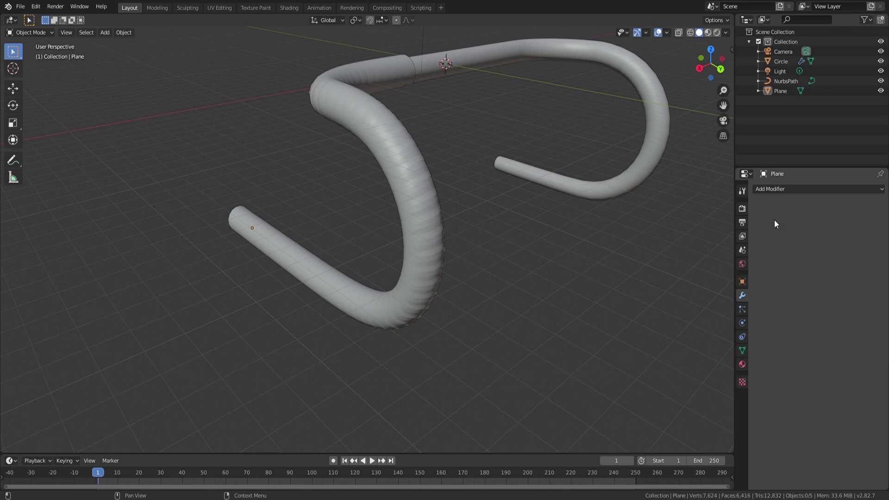
click(834, 91)
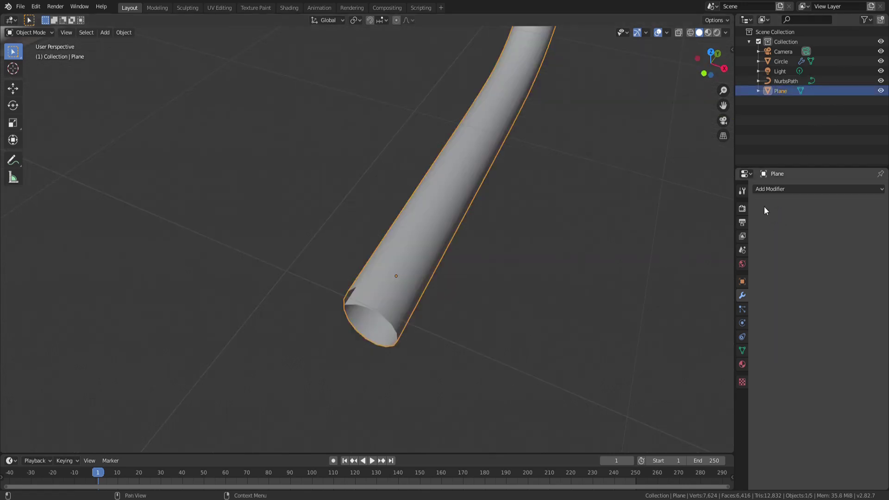
Add Solidify at about 0.19 m thickness and Subdivision Surface, then apply both.
click(784, 188)
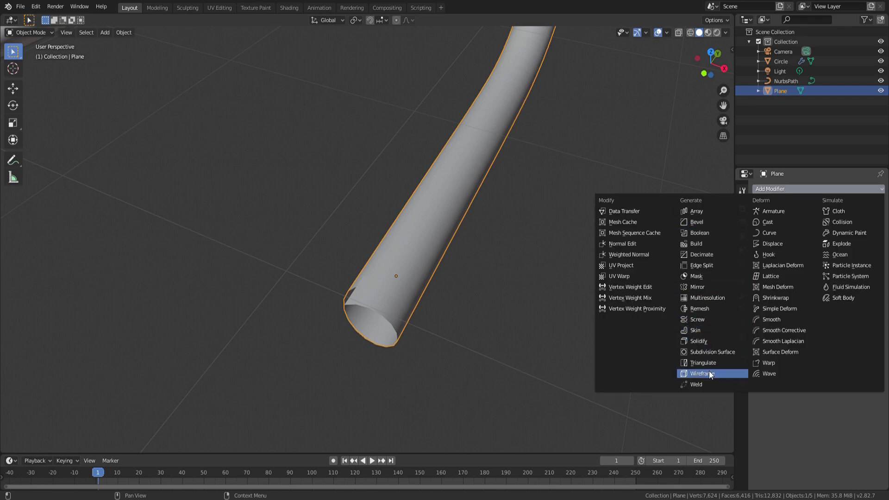
click(706, 342)
click(841, 188)
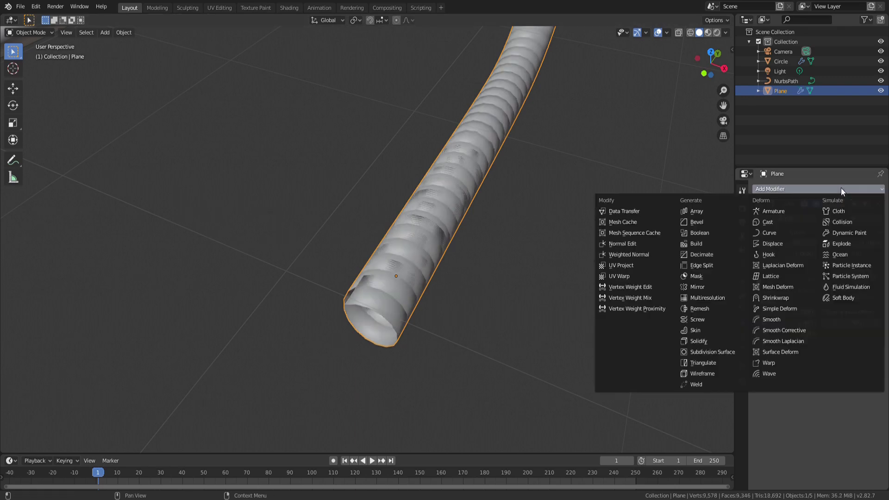
click(721, 350)
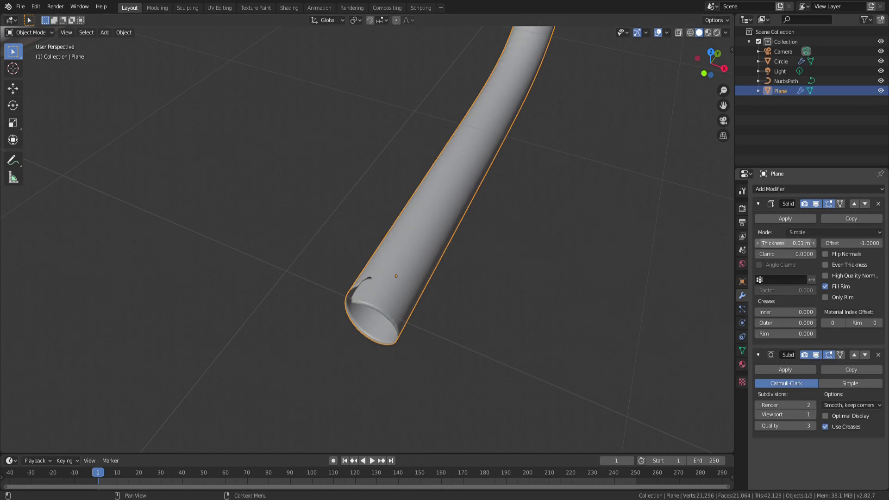
drag(785, 243, 813, 242)
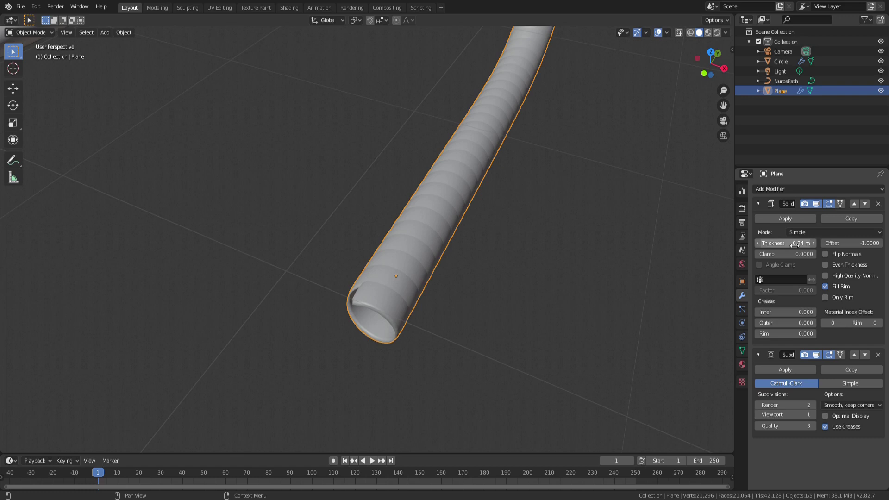
click(803, 216)
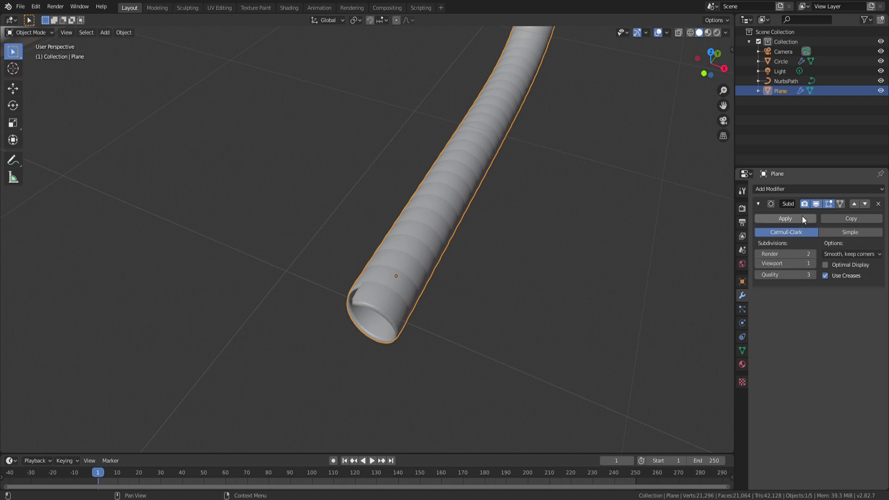
click(803, 216)
scroll(536, 276, up, 2)
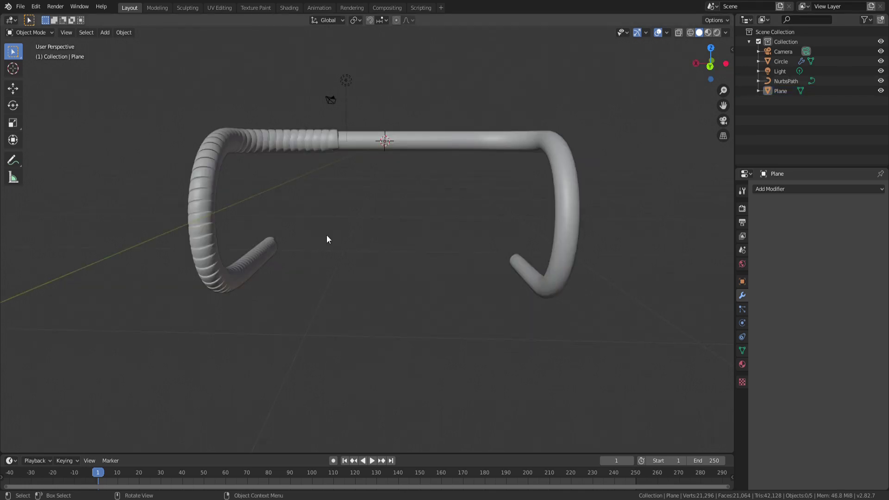
Mirror the tape across the X axis with a Mirror modifier and apply it.
click(776, 189)
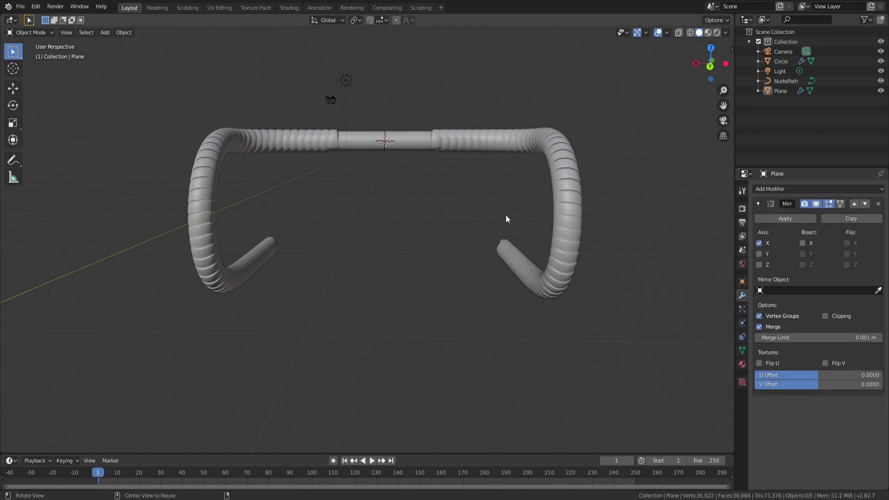
middle_drag(506, 215, 504, 244)
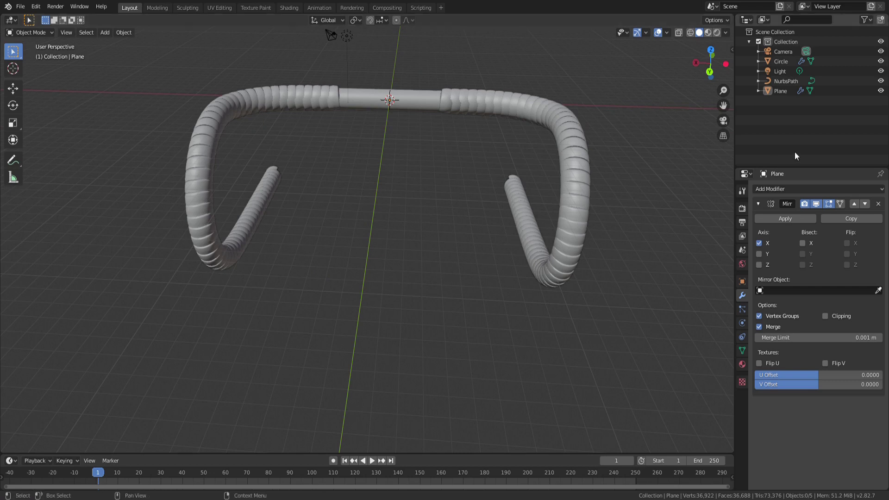
click(785, 219)
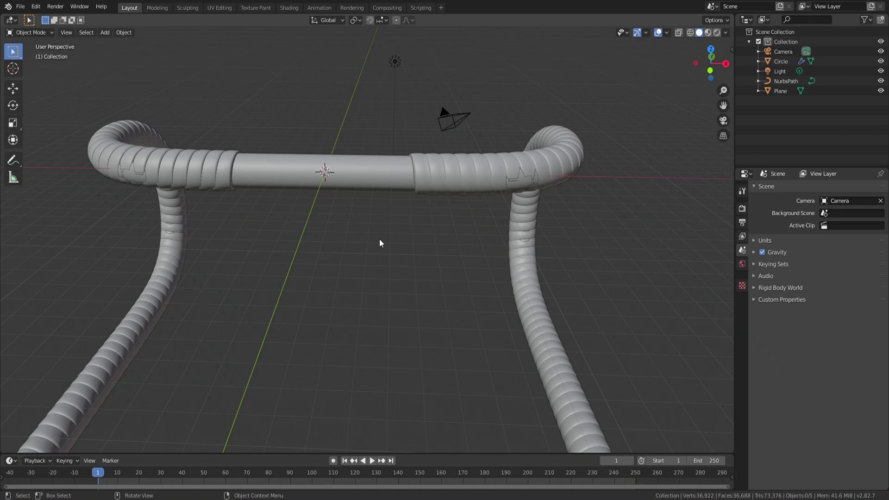
Add a plane and raise it 1.46 along Z above the bar.
key(shift+a)
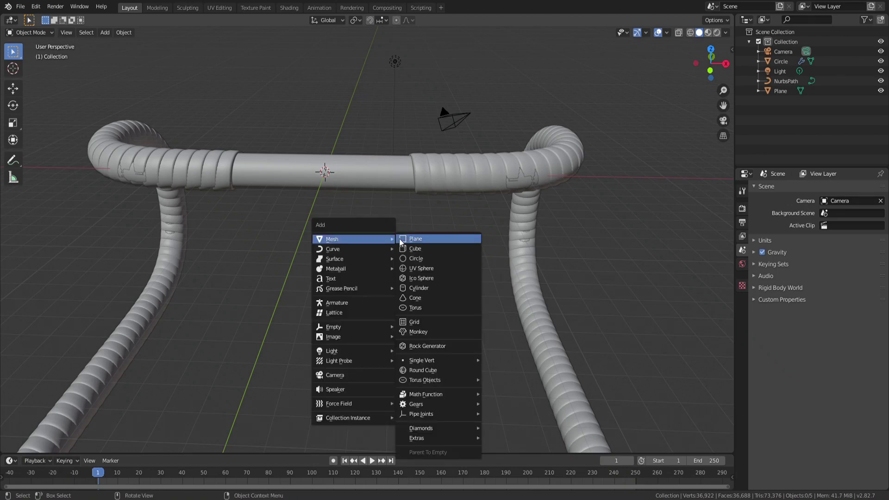
click(419, 238)
key(Tab)
key(g)
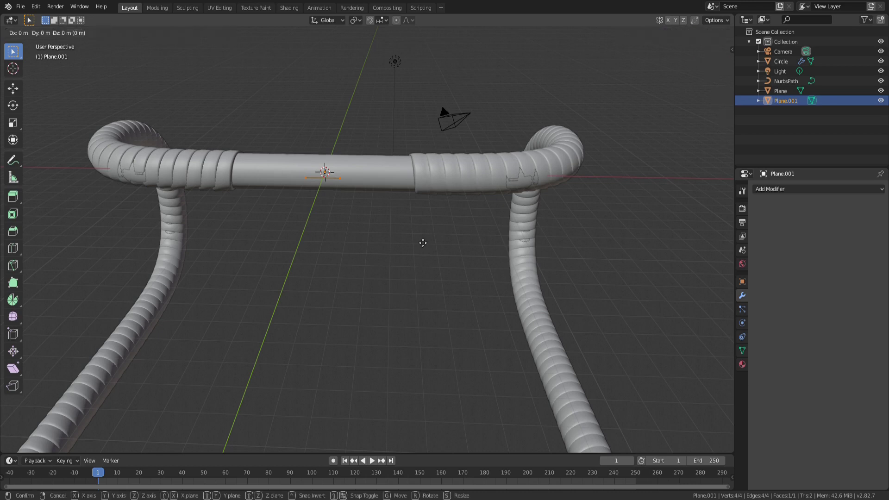
key(z)
click(419, 218)
key(g)
key(y)
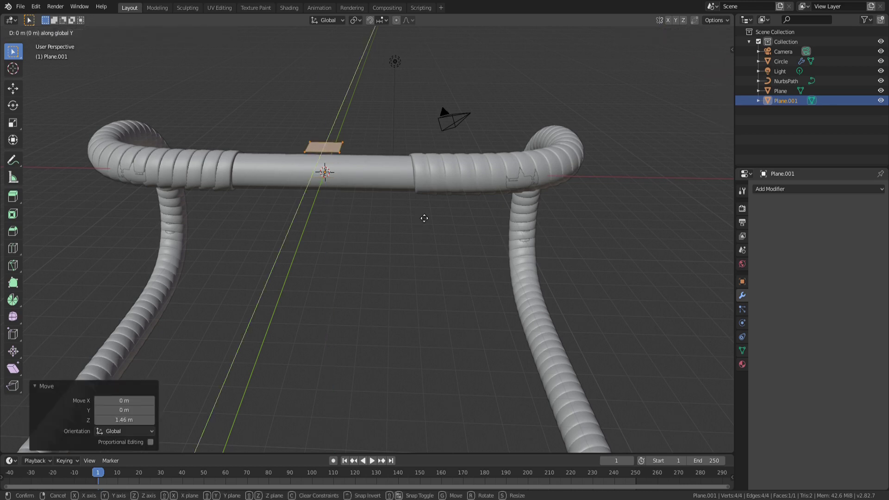
right_click(485, 228)
key(g)
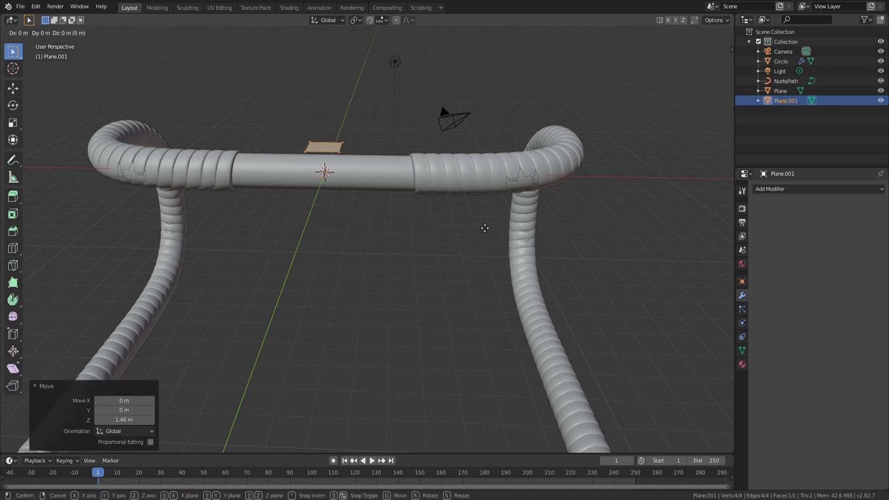
key(x)
right_click(580, 248)
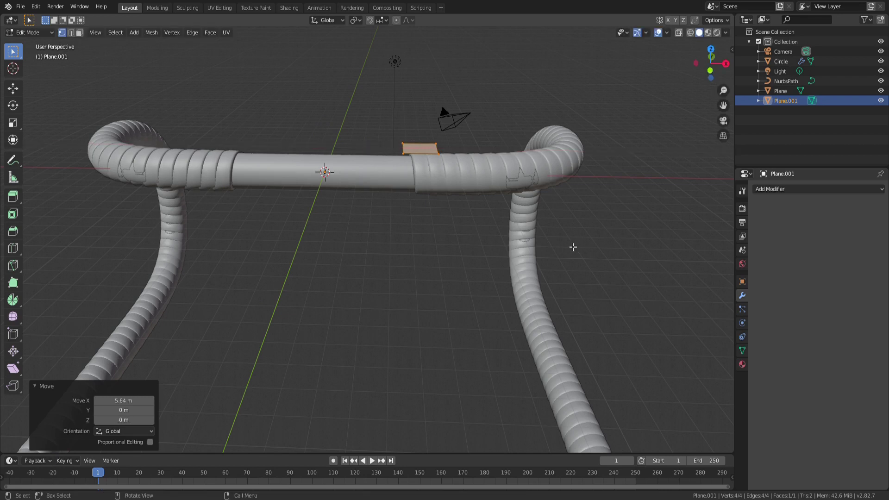
Delete the plane's vertices down to a single edge.
key(Tab)
shift+click(442, 156)
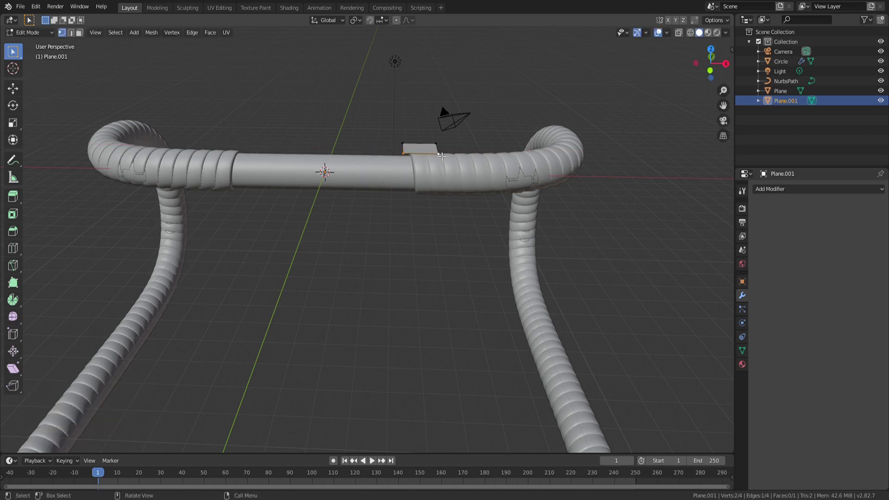
key(x)
click(442, 156)
middle_drag(441, 156, 398, 160)
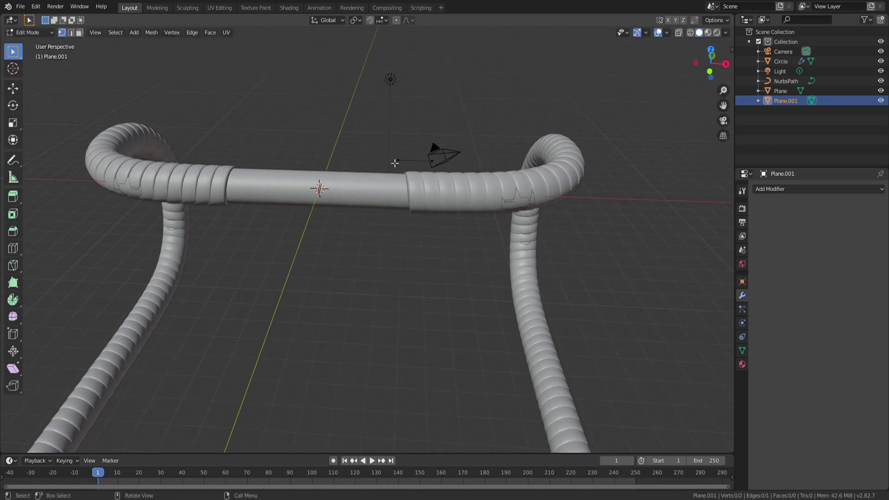
click(398, 161)
key(Tab)
Spin the edge into a ring with a Screw modifier on the X axis.
click(783, 189)
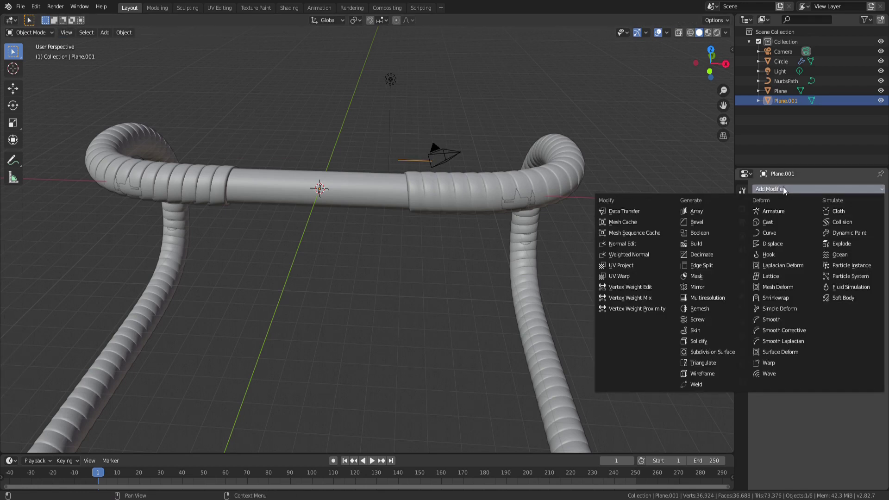
click(708, 322)
click(813, 235)
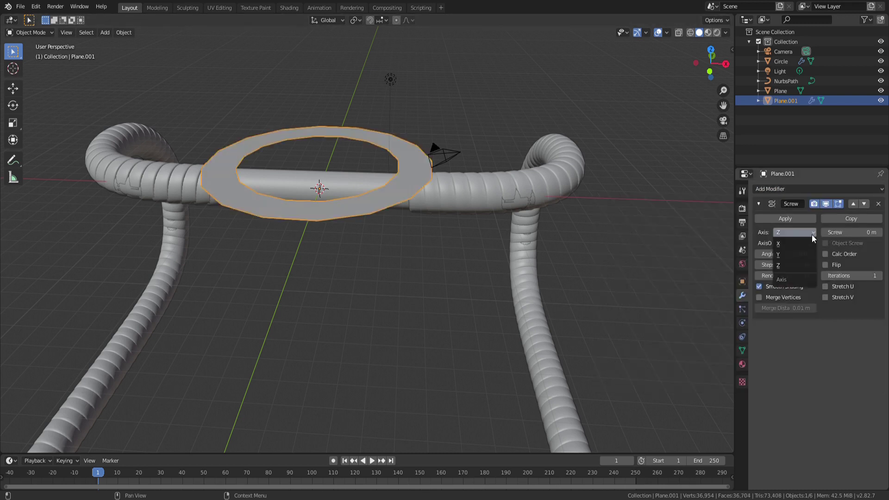
click(799, 244)
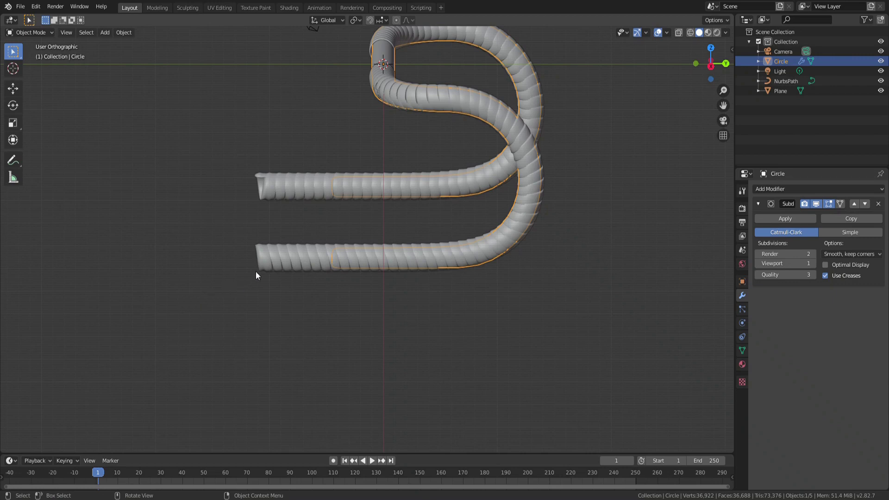
Delete the tape mesh's end-section vertices to expose the bare bar ends.
click(282, 257)
key(Tab)
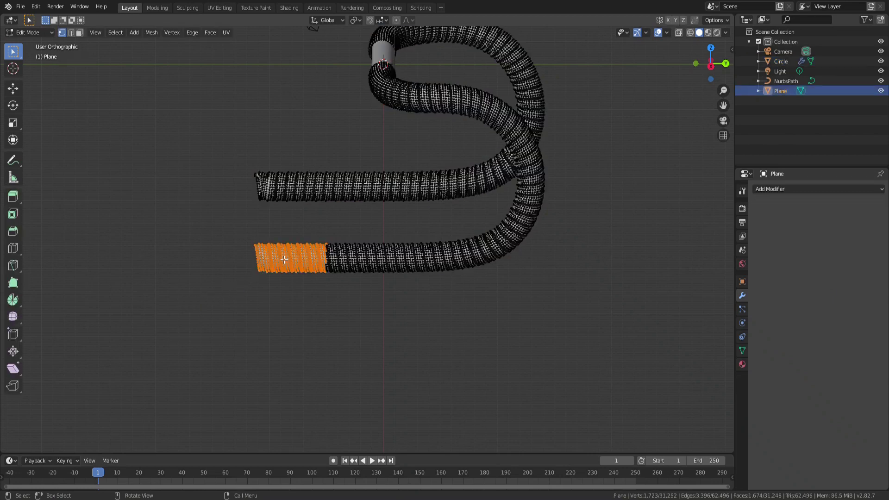
key(x)
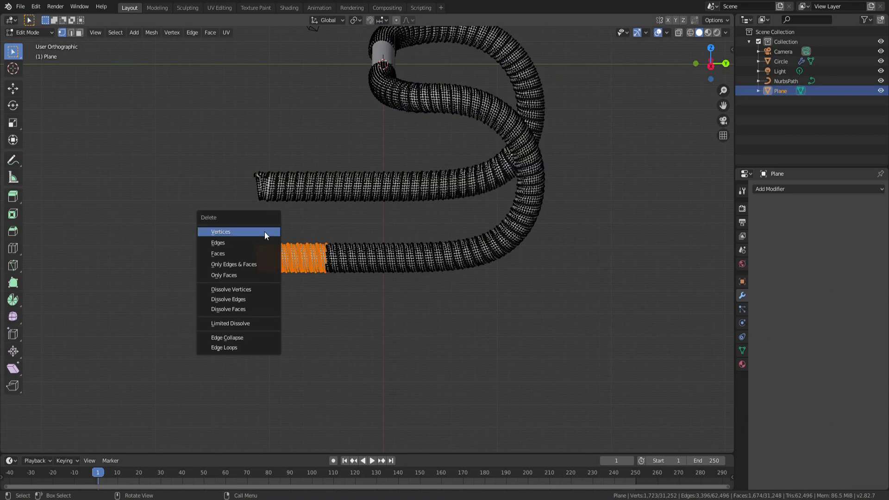
click(265, 231)
middle_drag(359, 296, 456, 288)
scroll(392, 255, up, 3)
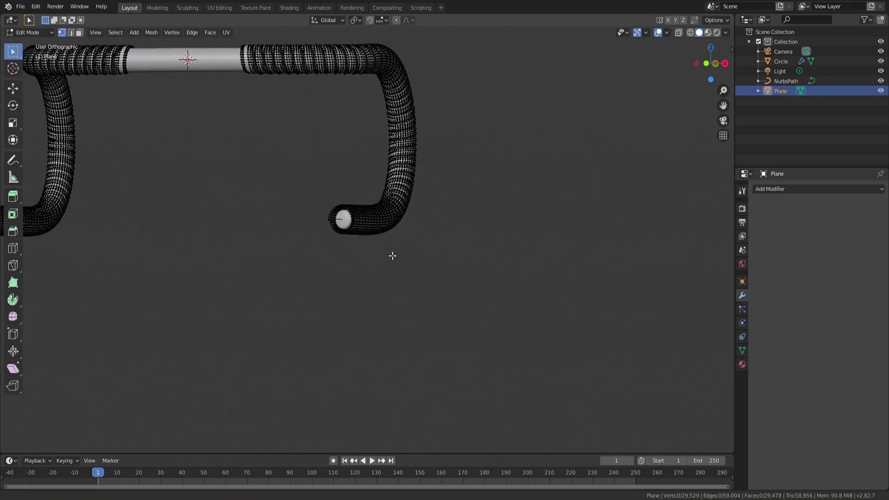
middle_drag(391, 254, 423, 301)
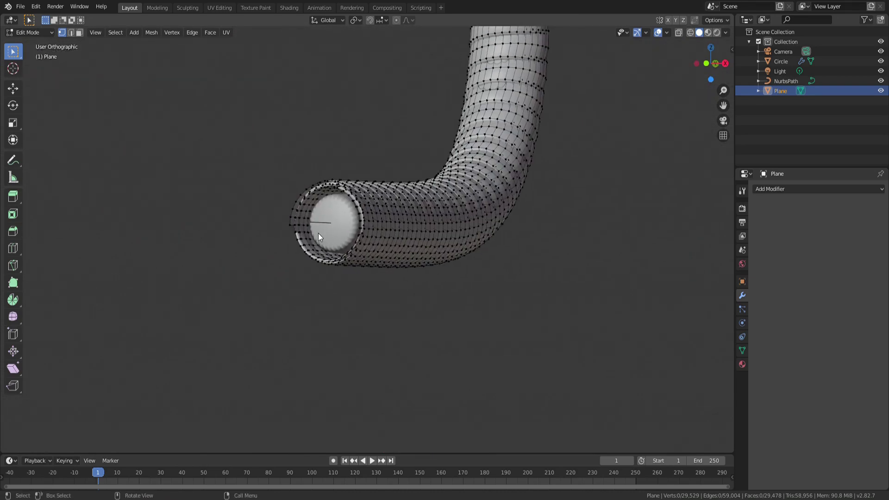
key(Tab)
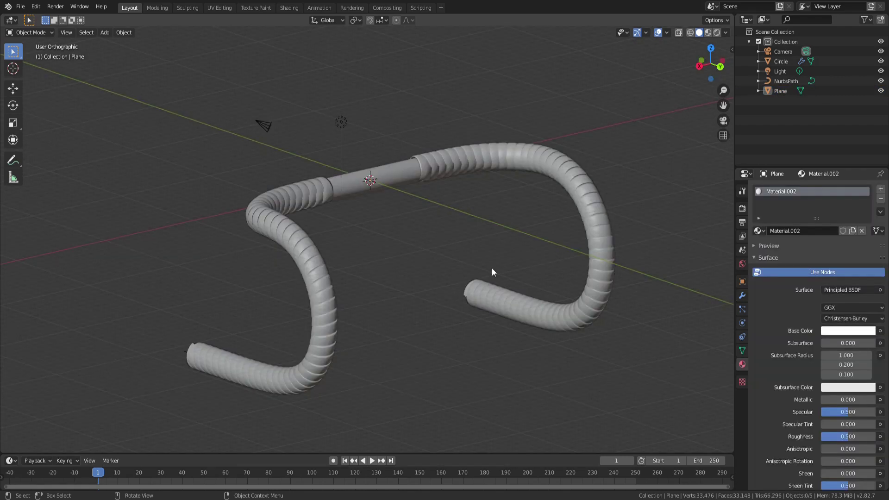
Switch to Material Preview and set the tape's base colour to near-black.
key(z)
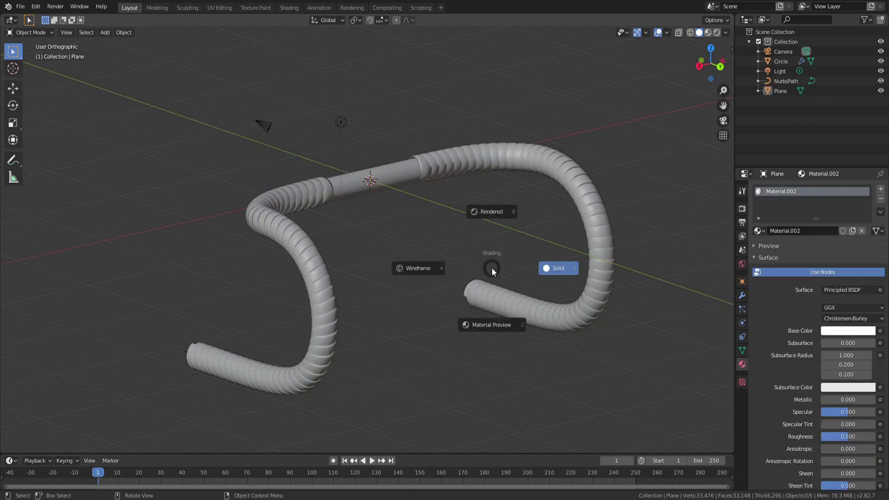
click(494, 331)
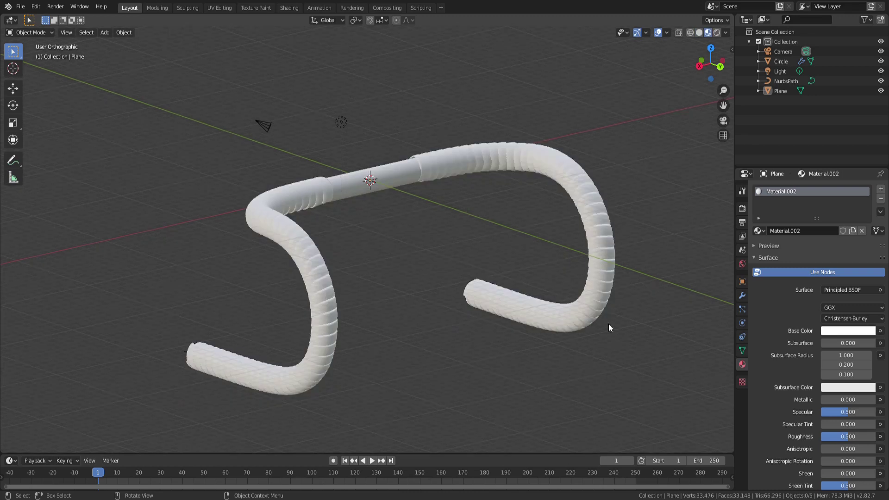
click(830, 331)
drag(868, 194, 868, 261)
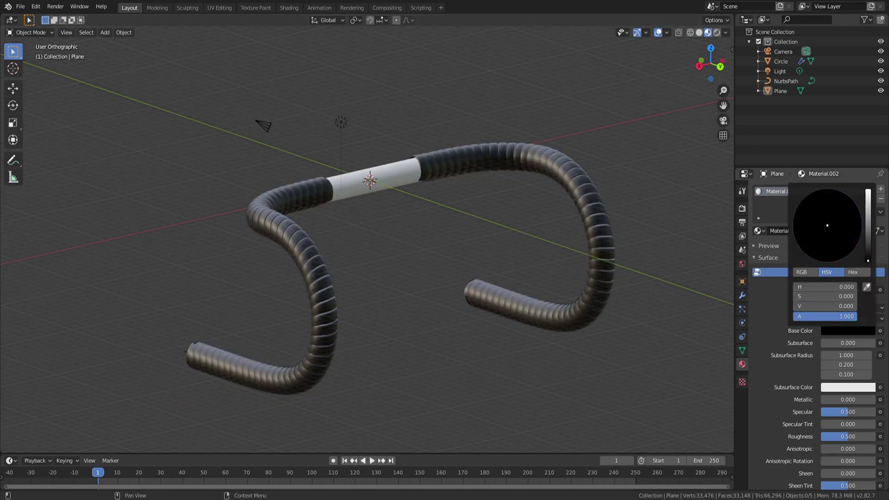
drag(868, 261, 868, 253)
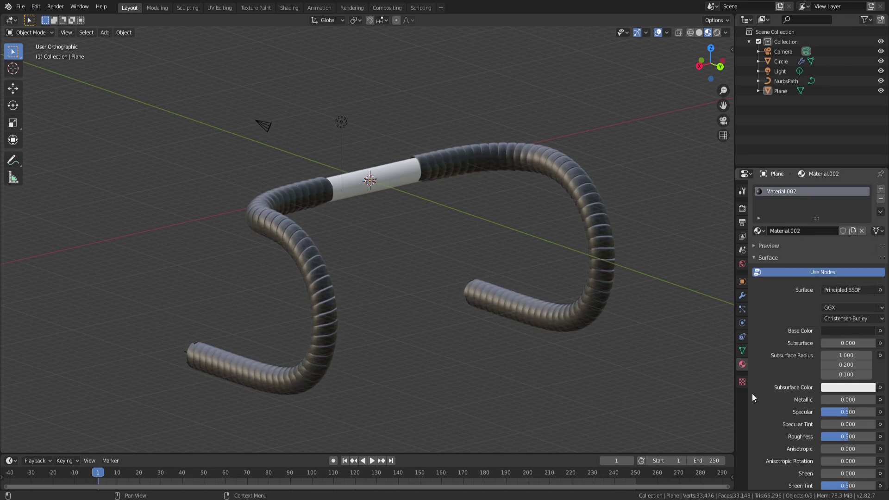
Try a metallic look, then set Roughness to about 0.475.
mouse_move(840, 400)
mouse_down()
mouse_move(876, 401)
mouse_move(823, 400)
mouse_up()
scroll(817, 399, down, 2)
scroll(791, 408, down, 1)
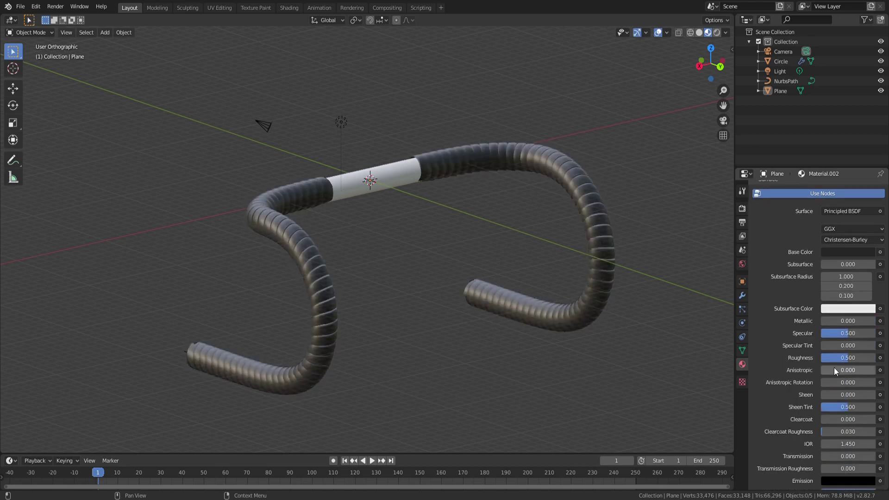
drag(839, 362, 821, 358)
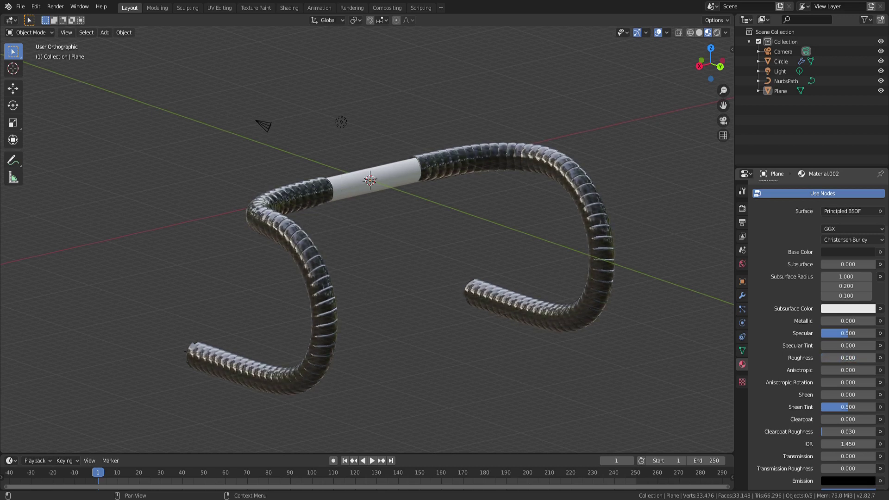
drag(822, 357, 847, 358)
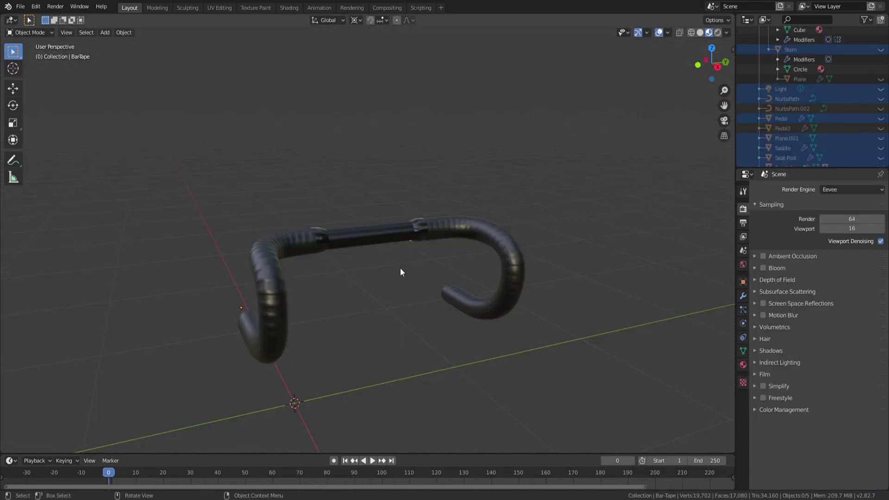
scroll(408, 225, up, 2)
scroll(408, 225, up, 3)
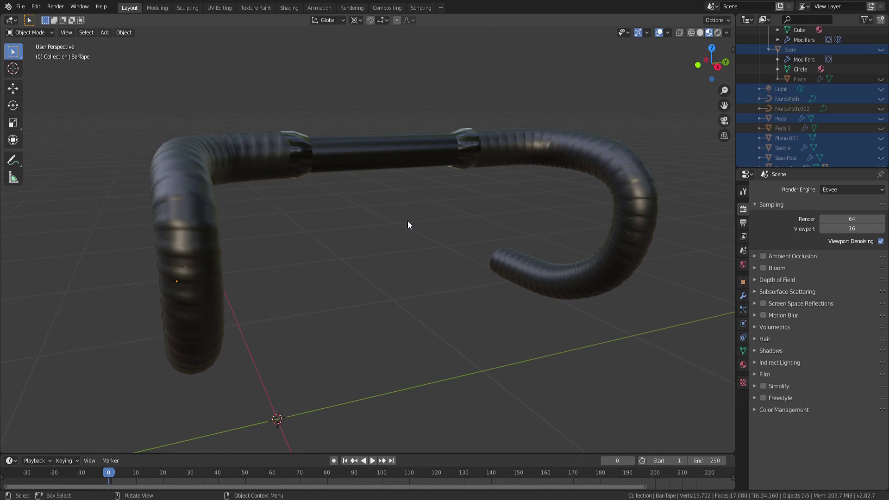